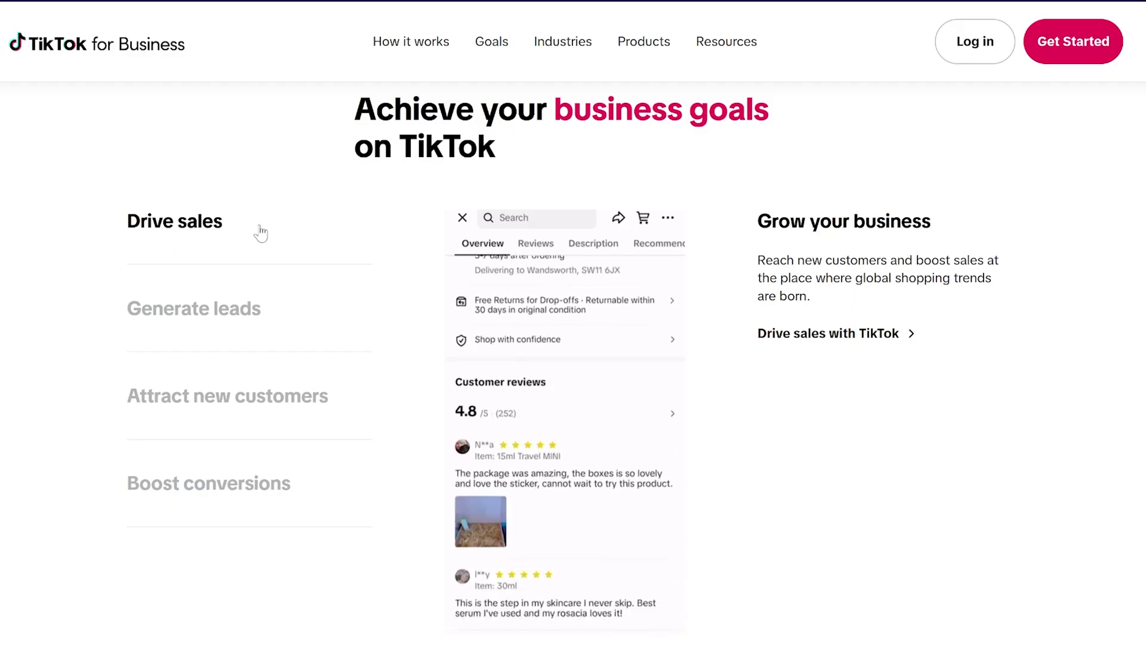
# Browse the Generate leads and Attract new customers business goal tabs
pyautogui.click(195, 312)
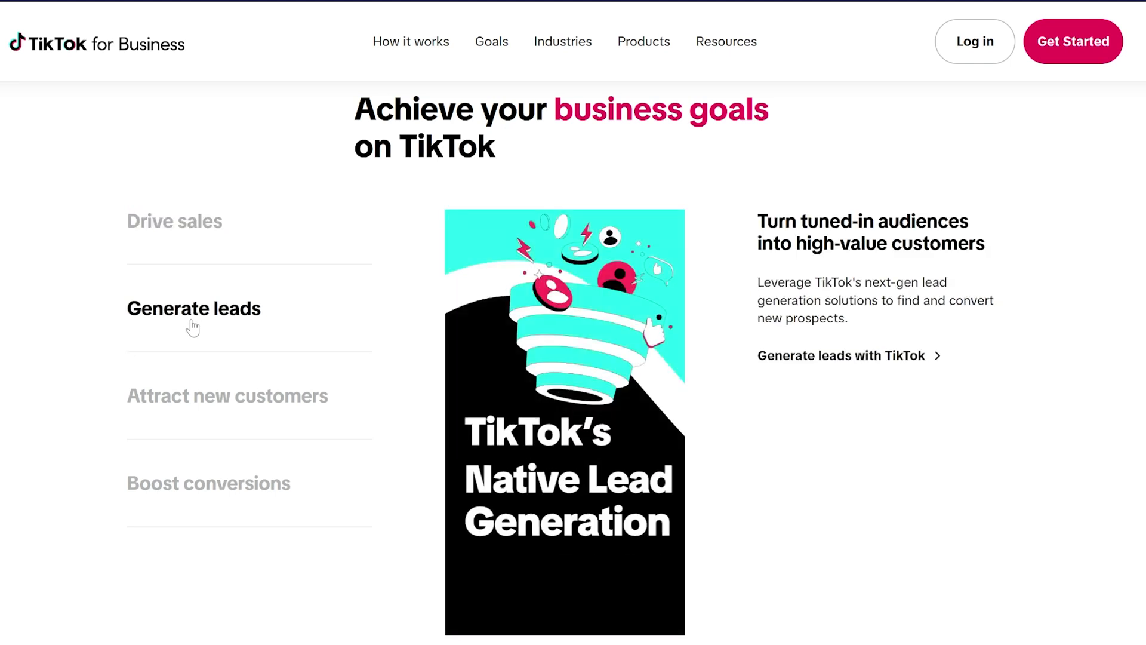
pyautogui.click(175, 398)
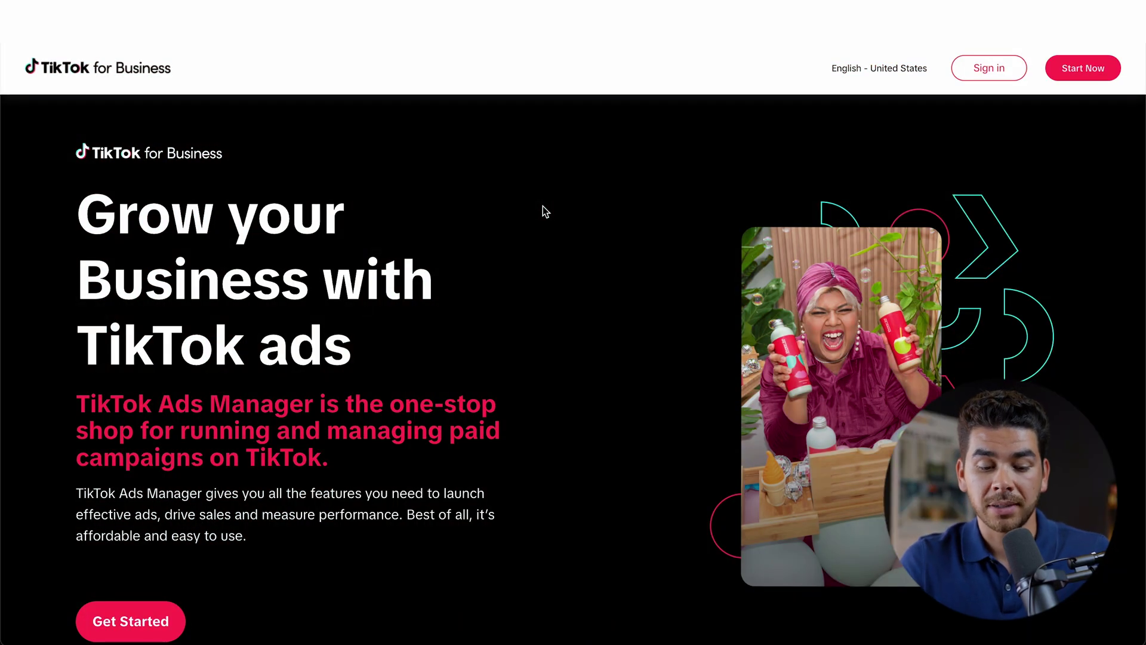
# Accept the commercial terms, opt out of marketing emails, and submit the sign-up details
pyautogui.scroll(-6, 427, 284)
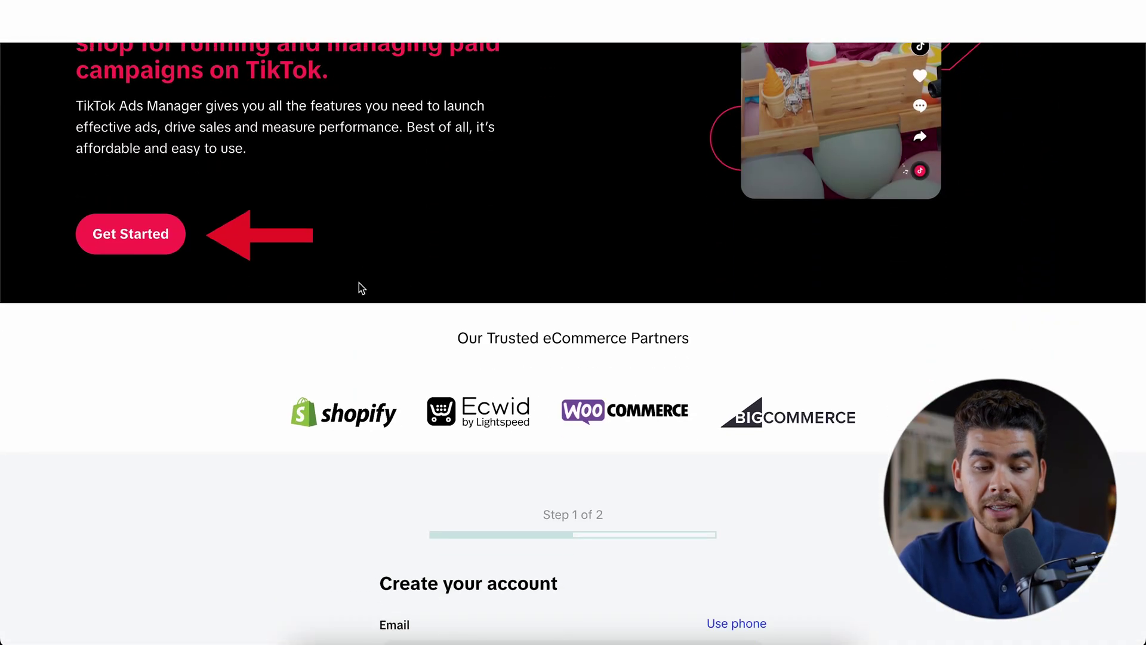
pyautogui.scroll(-7, 361, 288)
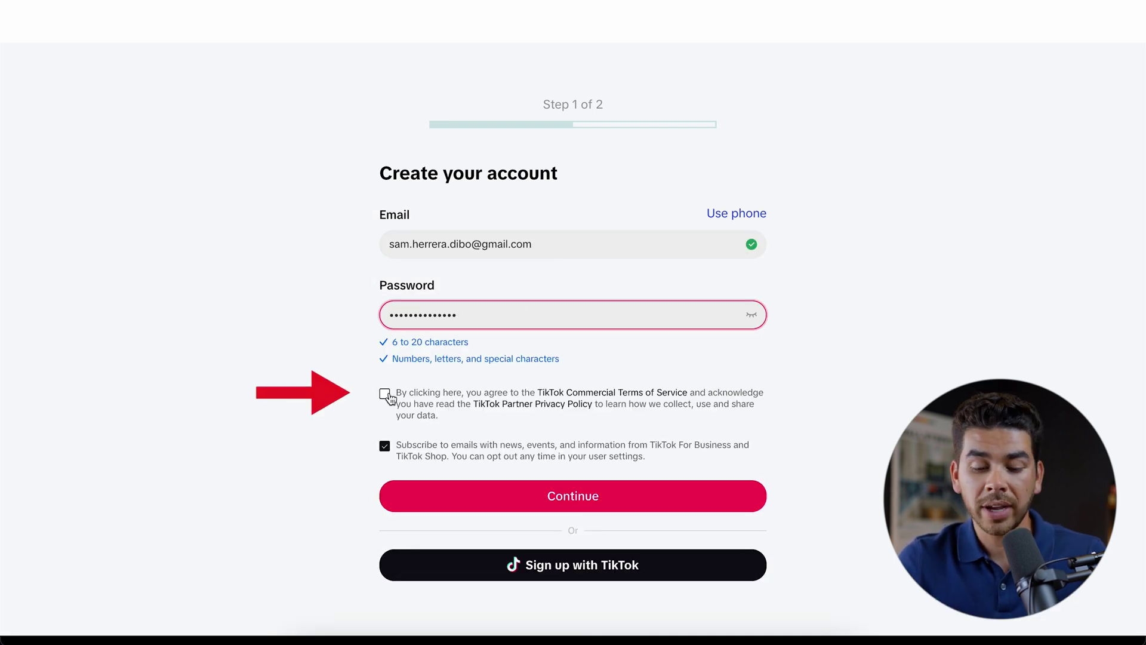
pyautogui.click(385, 394)
pyautogui.click(385, 404)
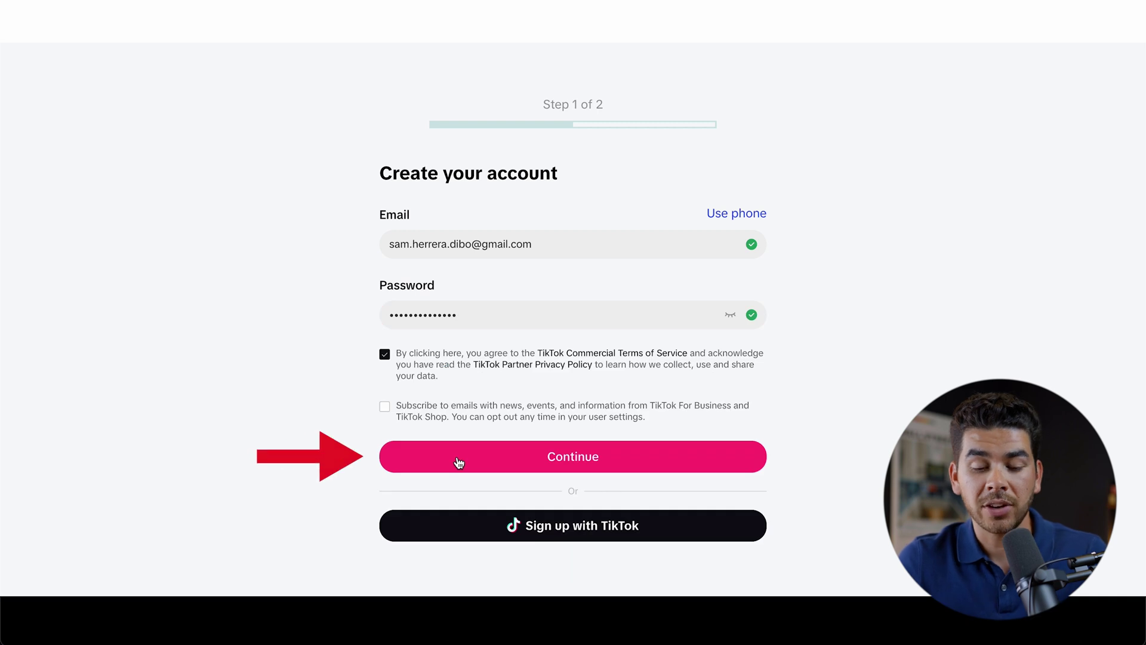
pyautogui.click(456, 460)
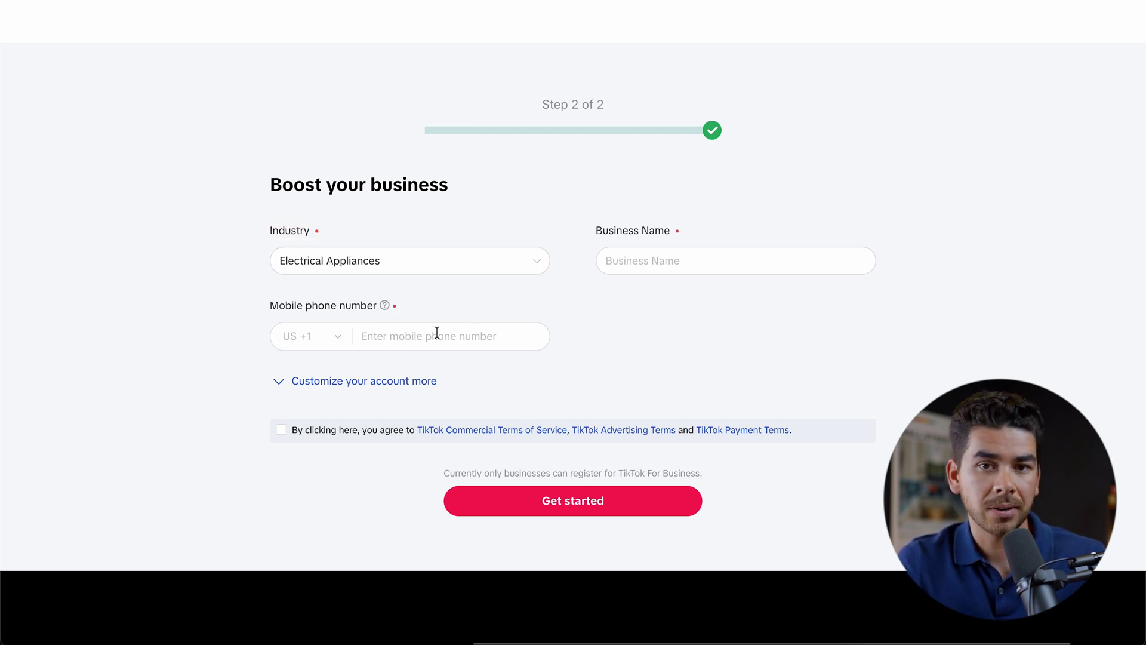
# Enter business name 'Phone Cleaner', agree to the advertising terms, and reveal billing settings
pyautogui.write('Pho')
pyautogui.write('ne Cleaner')
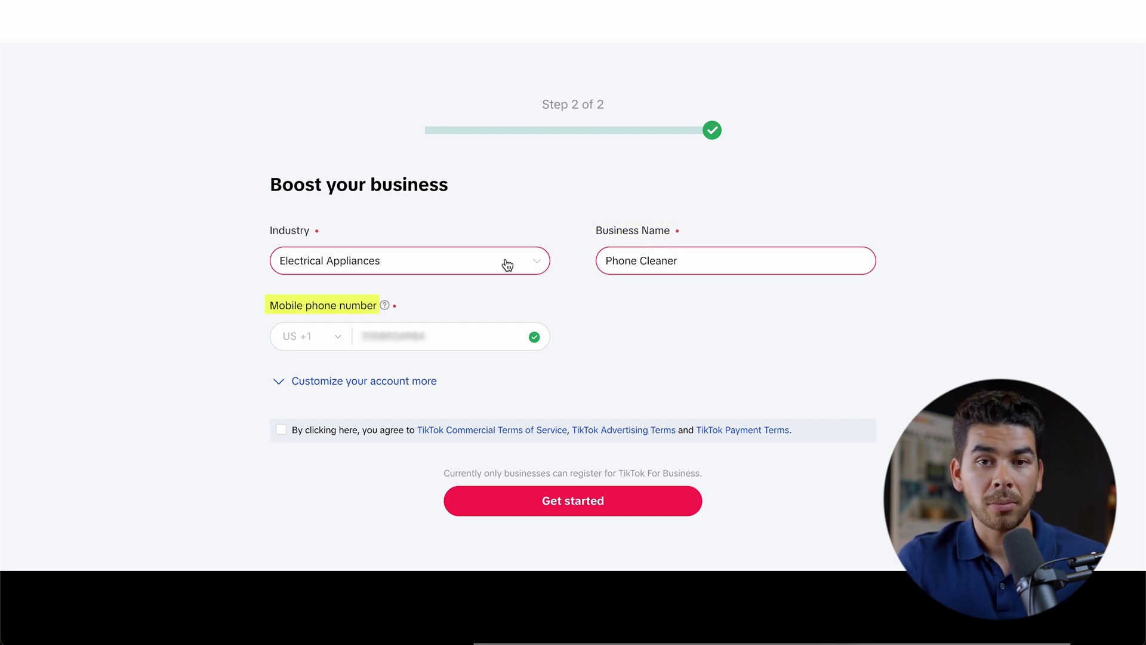
pyautogui.click(280, 429)
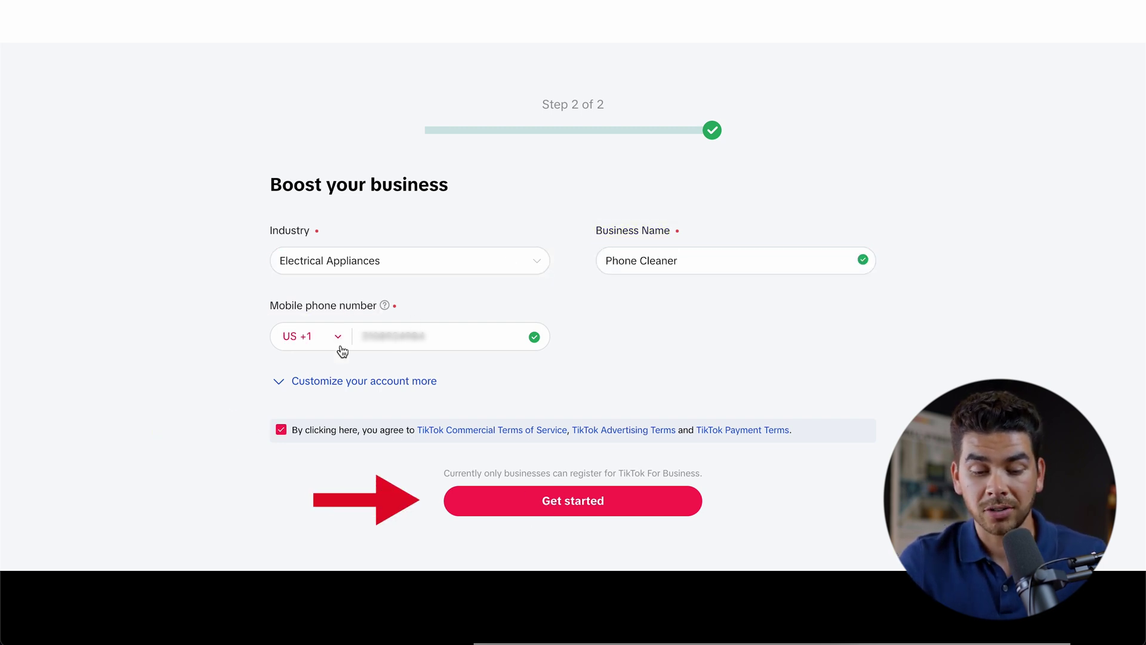
pyautogui.click(388, 387)
pyautogui.scroll(-1, 353, 412)
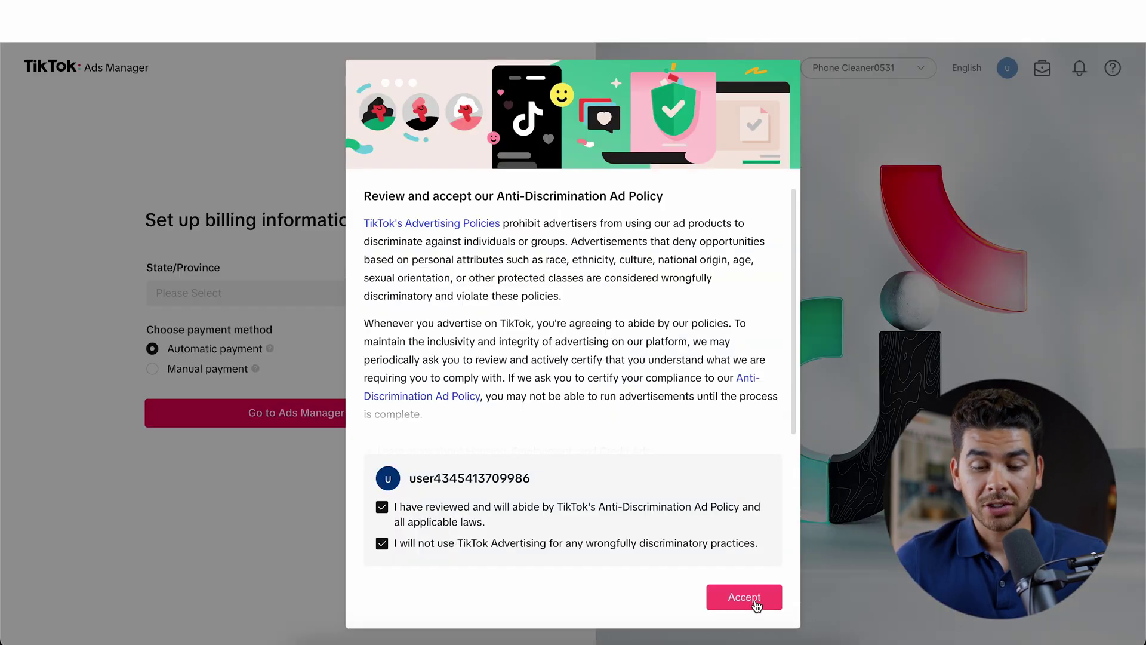
# Accept the ad policy, bill to California with manual payment, and choose advanced ad creation
pyautogui.click(754, 603)
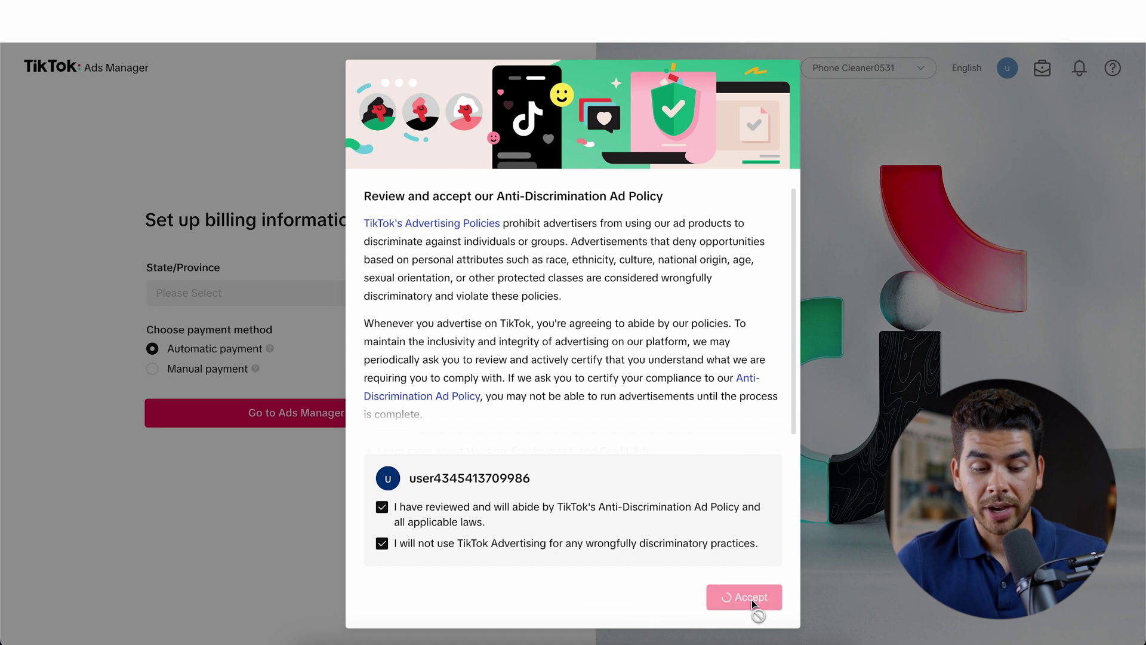
pyautogui.click(219, 295)
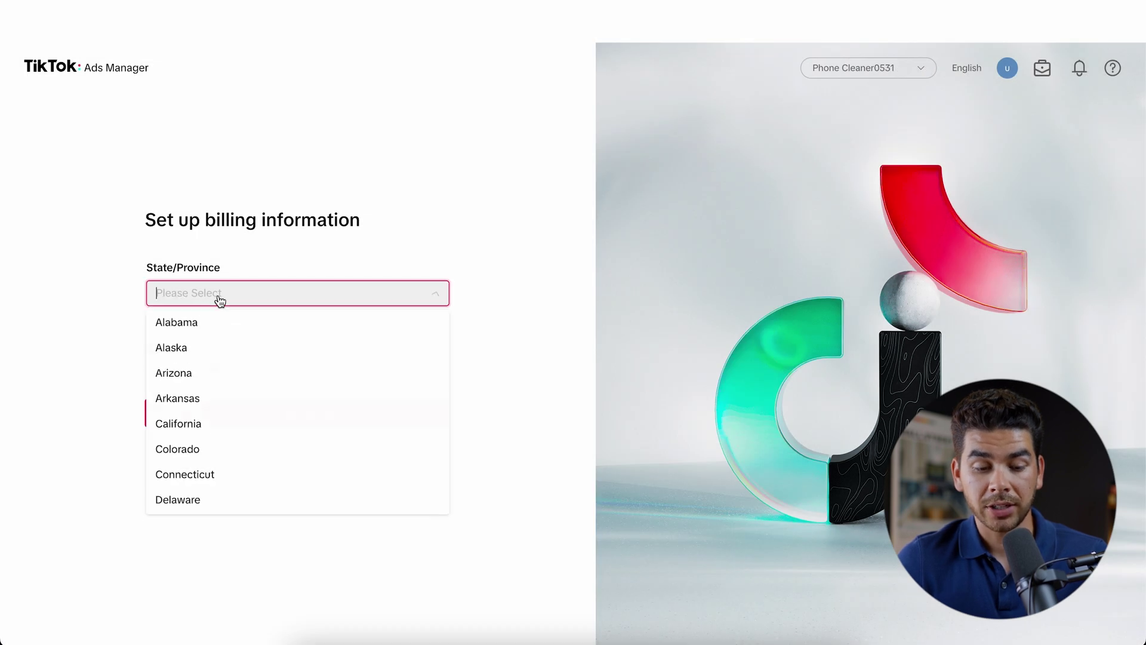
pyautogui.click(190, 422)
pyautogui.click(154, 370)
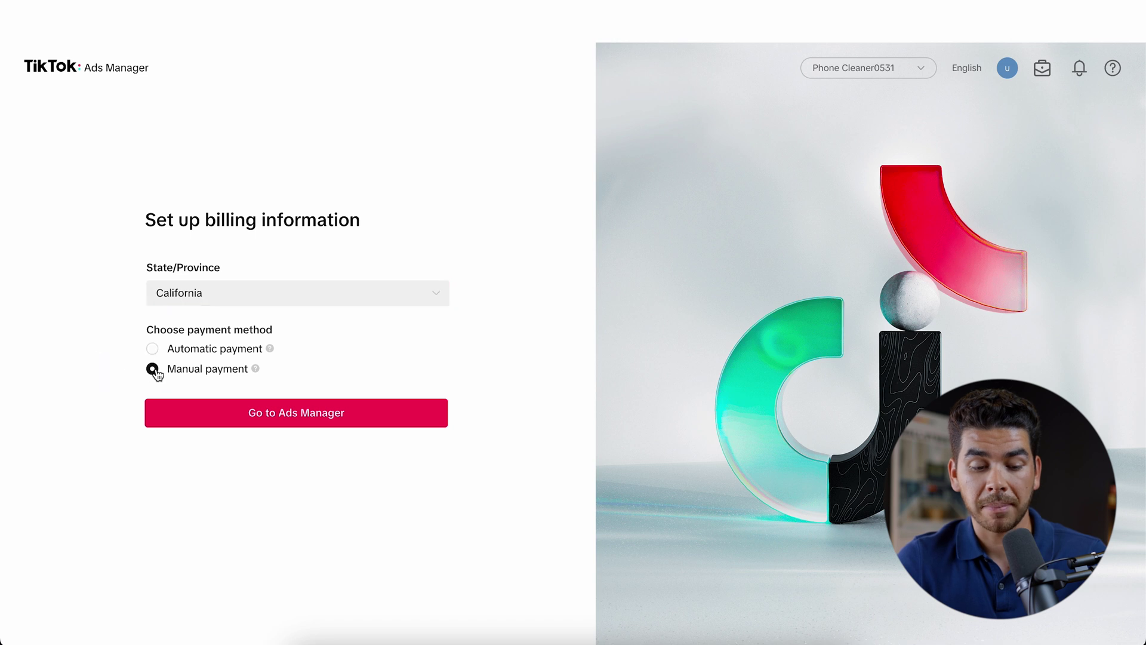
pyautogui.click(319, 428)
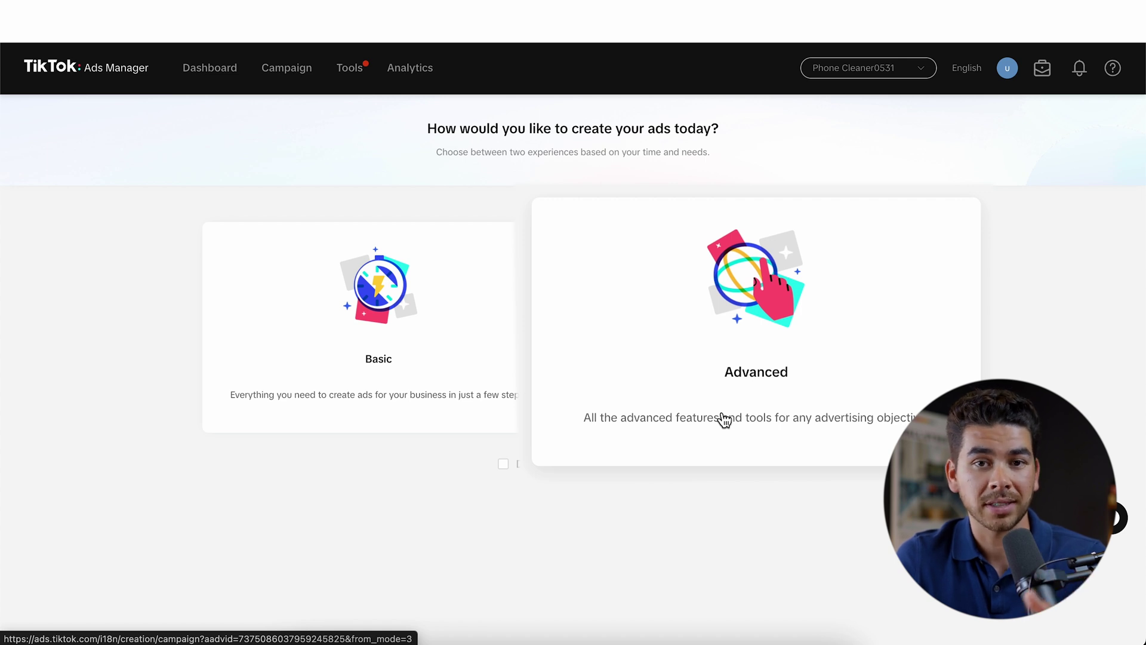
pyautogui.click(725, 420)
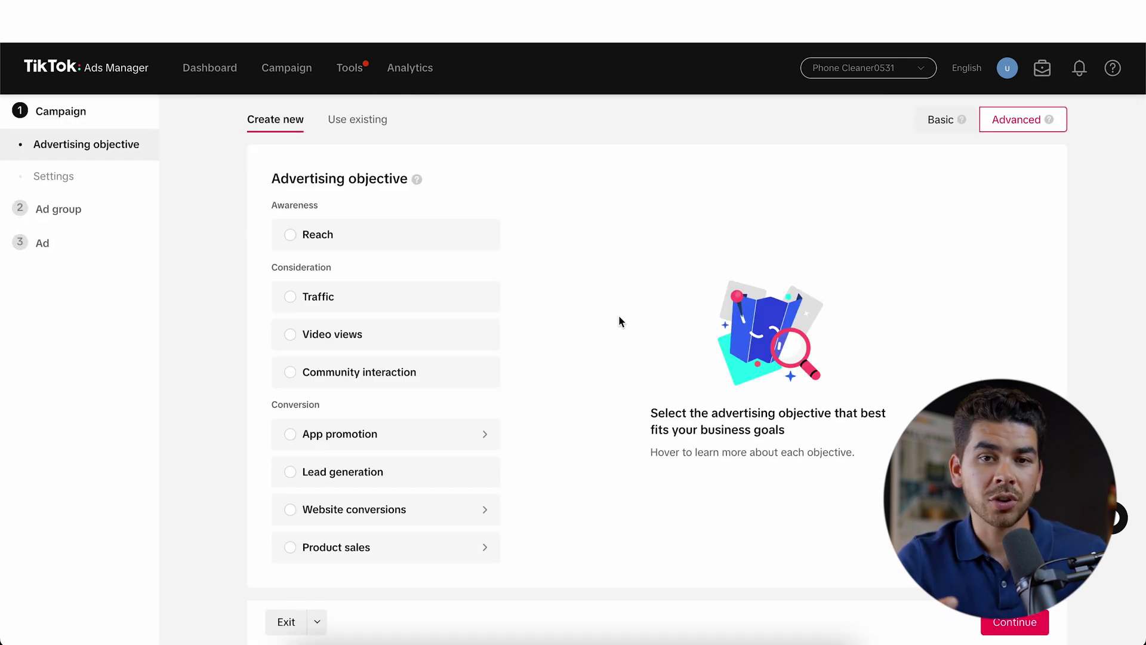
# Review each advertising objective and pick Website conversions as the campaign objective
pyautogui.moveTo(400, 250)
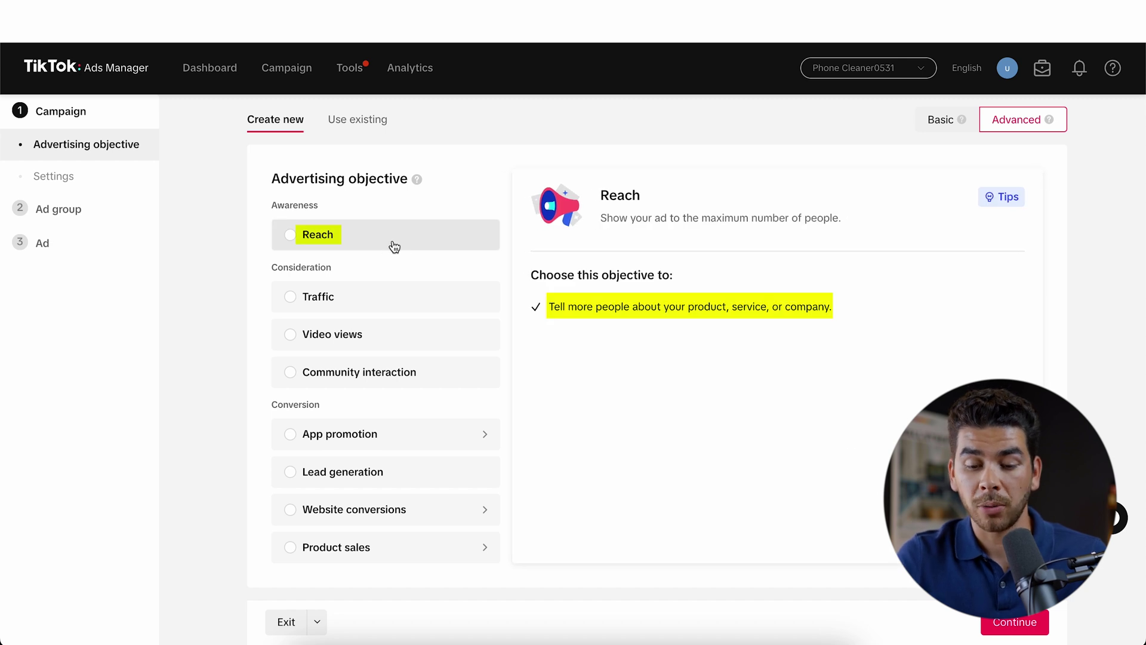
pyautogui.moveTo(365, 283)
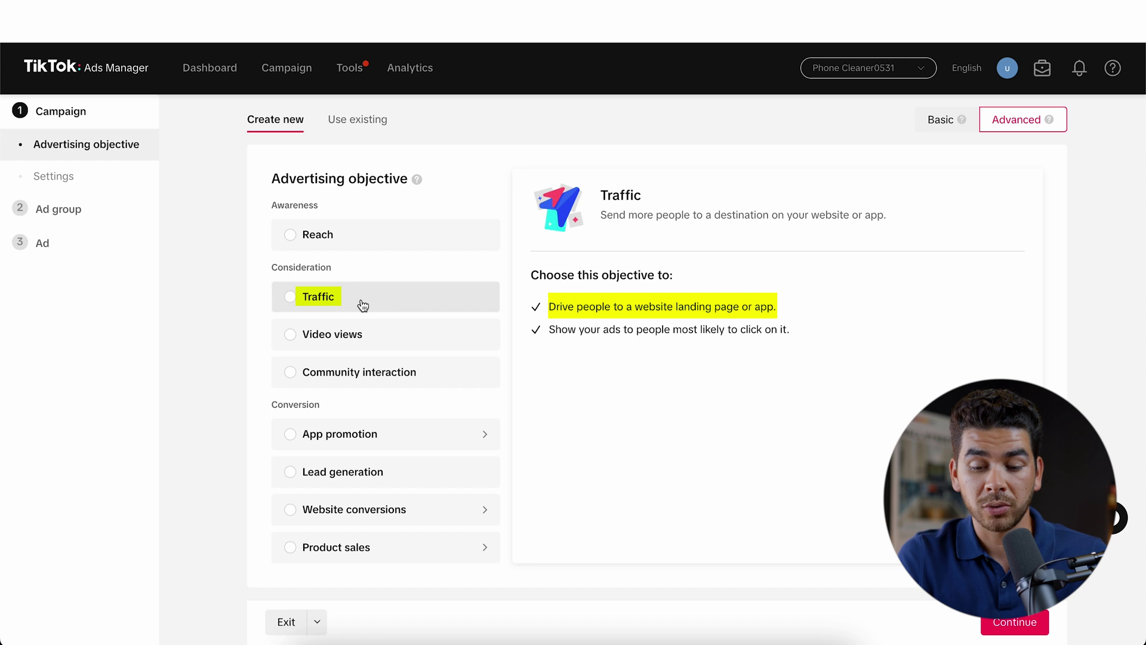
pyautogui.moveTo(356, 336)
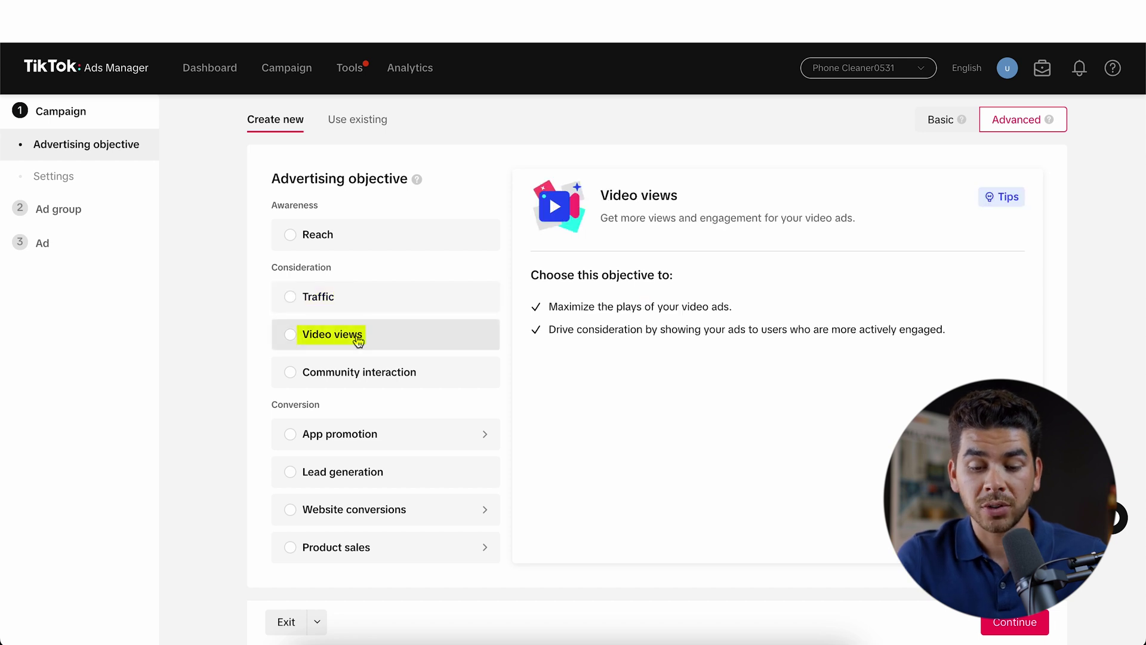
pyautogui.moveTo(366, 381)
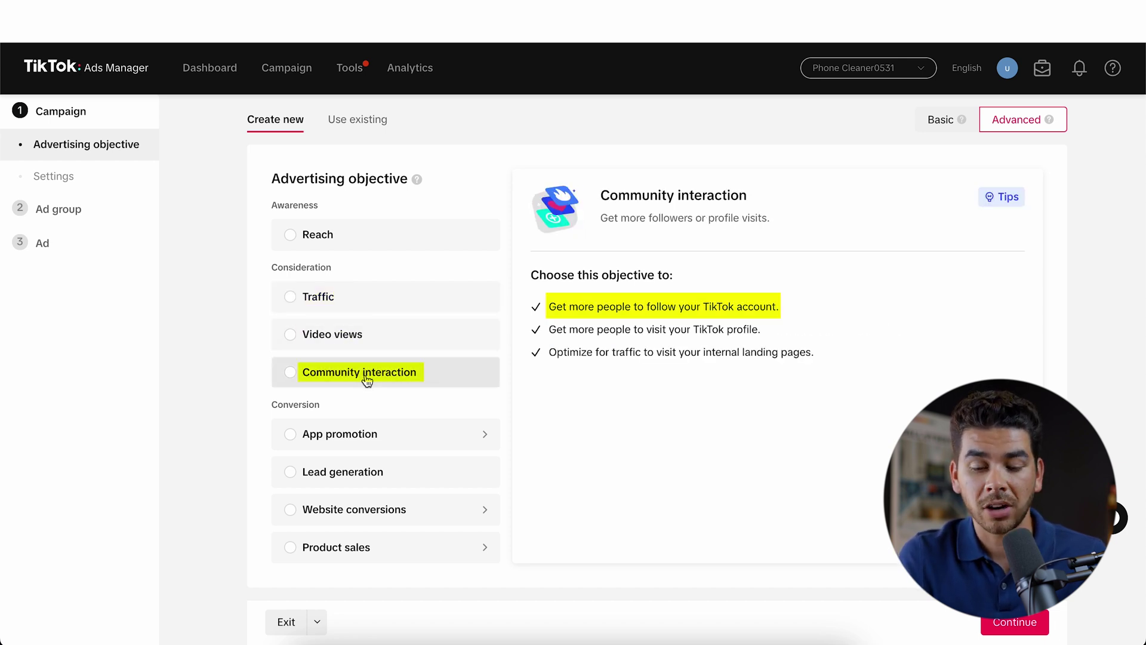
pyautogui.moveTo(364, 437)
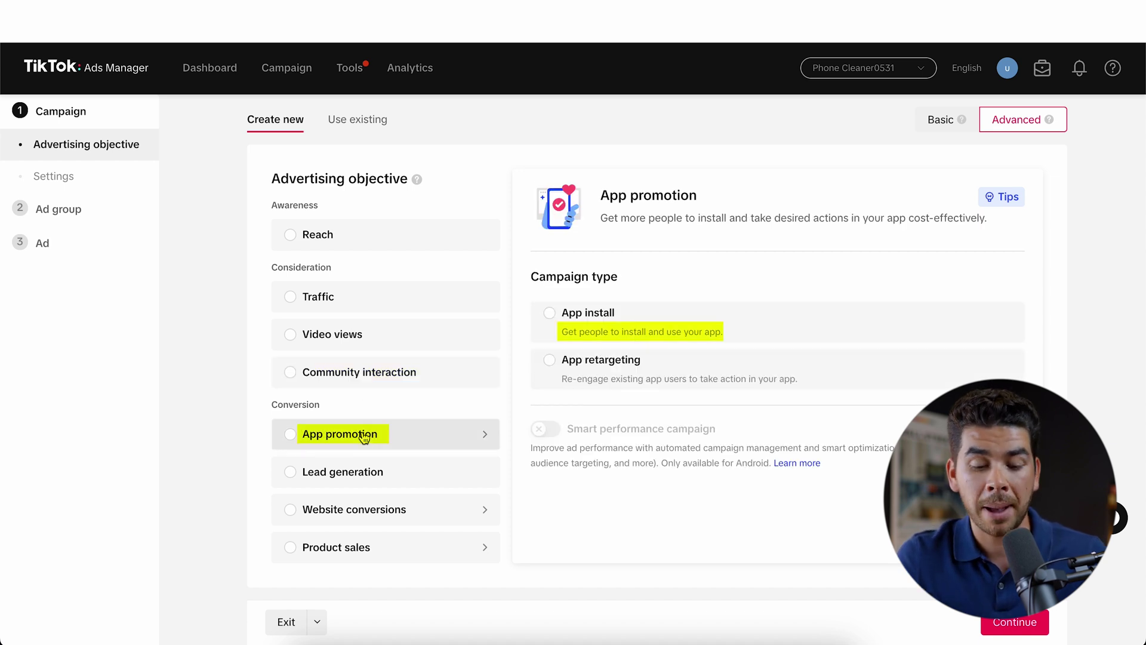
pyautogui.moveTo(361, 475)
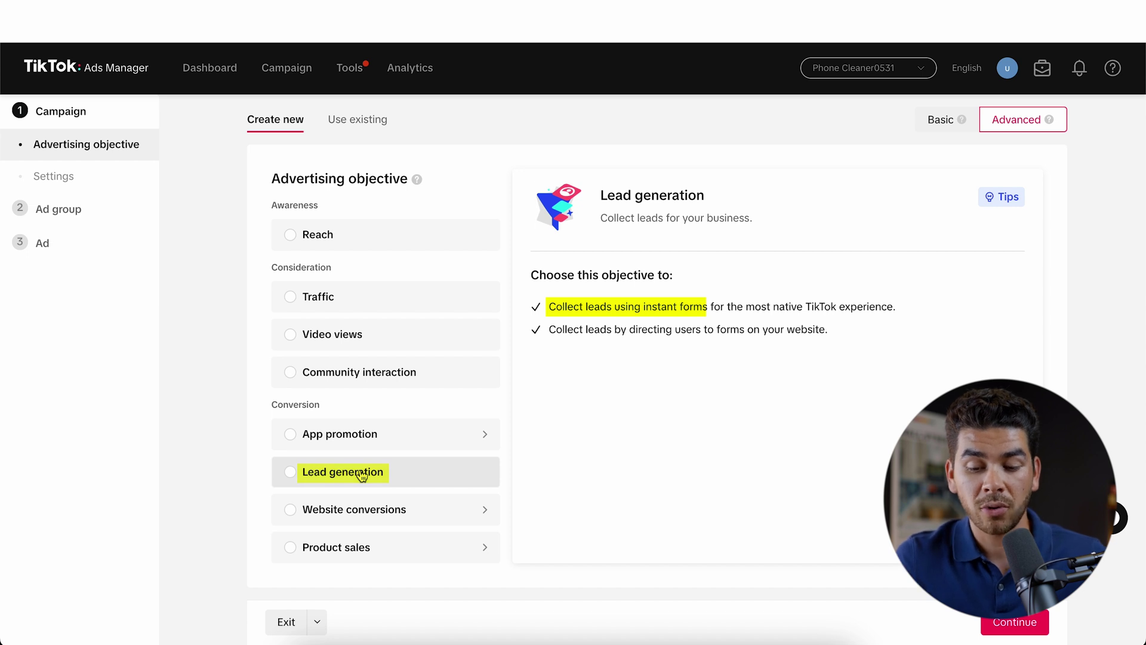
pyautogui.moveTo(389, 511)
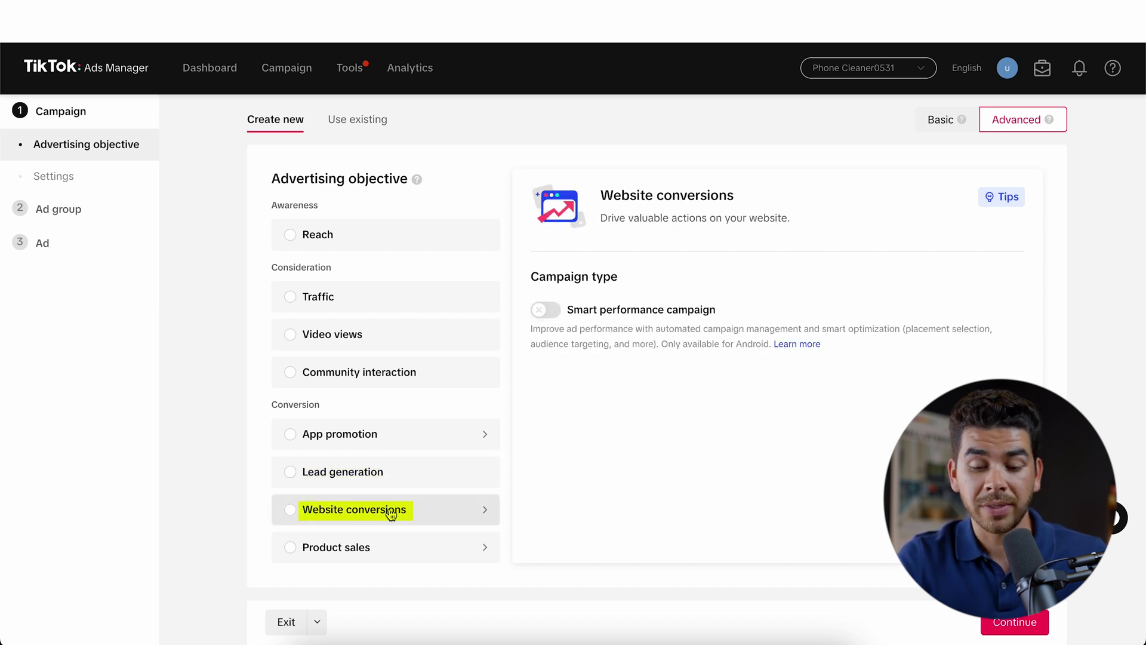
pyautogui.moveTo(406, 549)
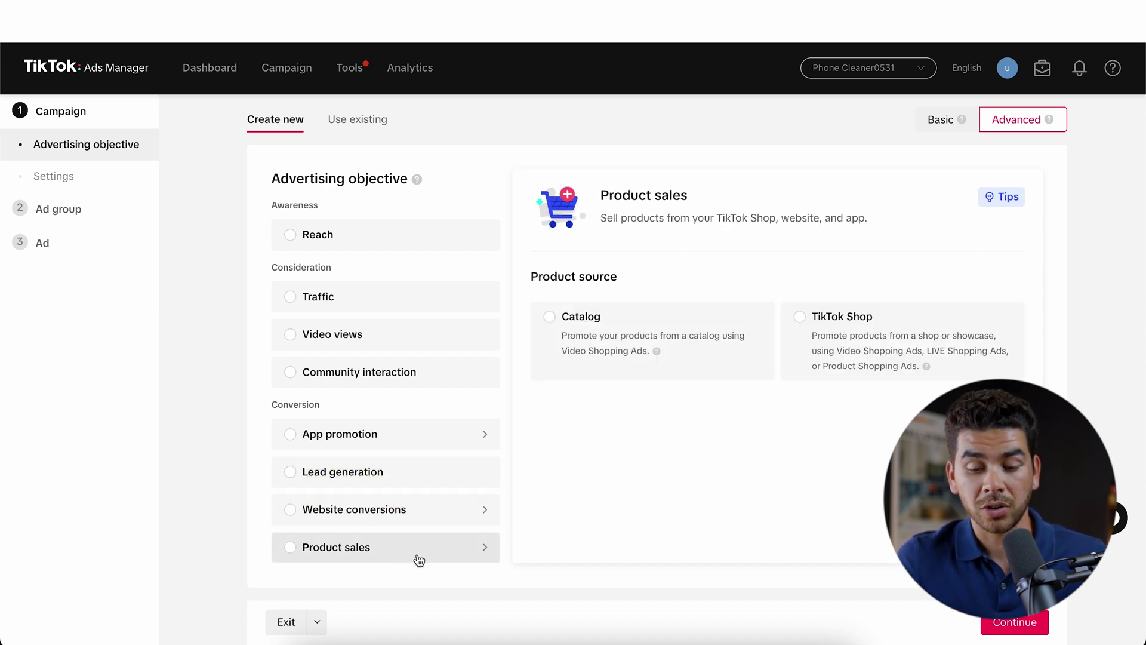
pyautogui.moveTo(428, 515)
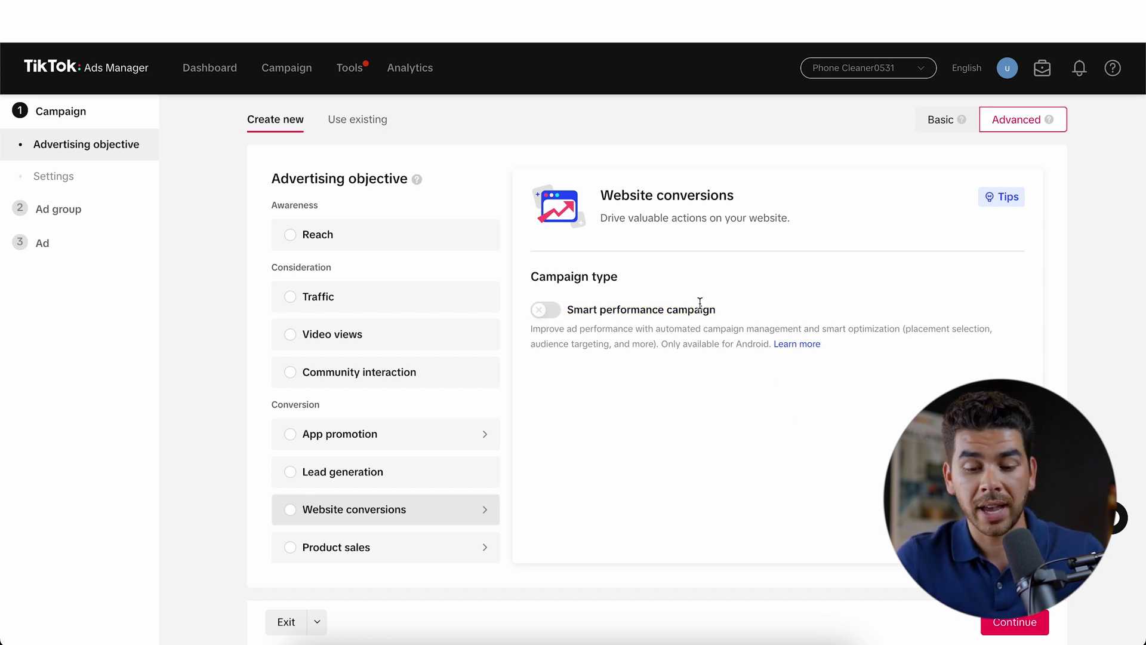
pyautogui.click(356, 508)
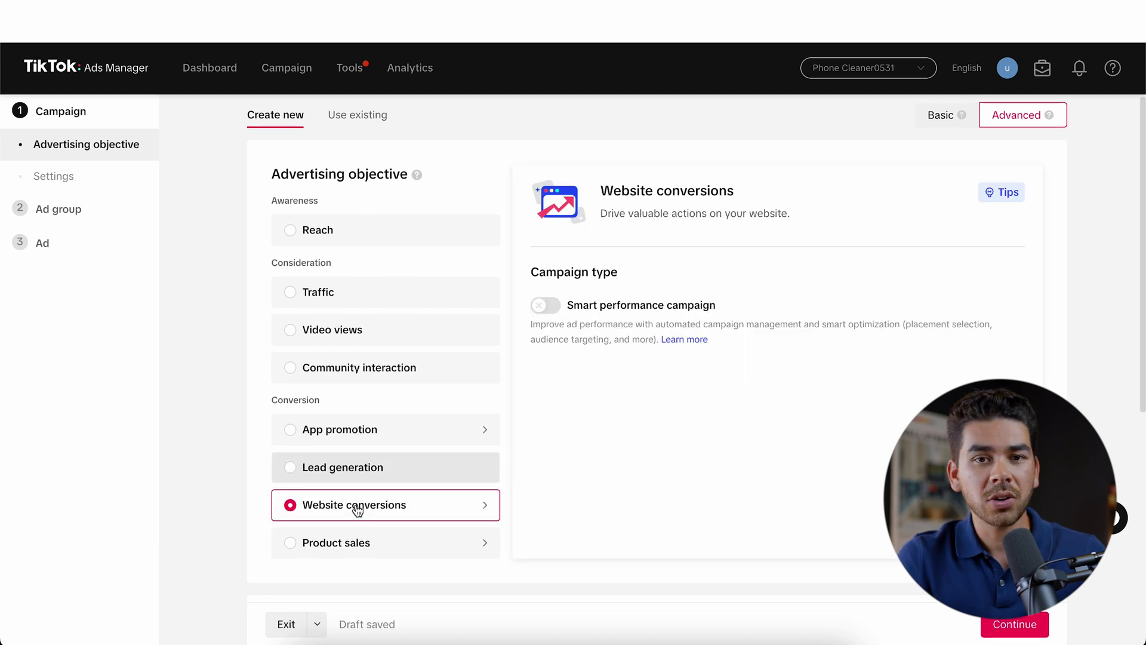
# Rename the campaign to Phone Cleaner1 and set a 50.00 daily campaign budget
pyautogui.scroll(-6, 397, 509)
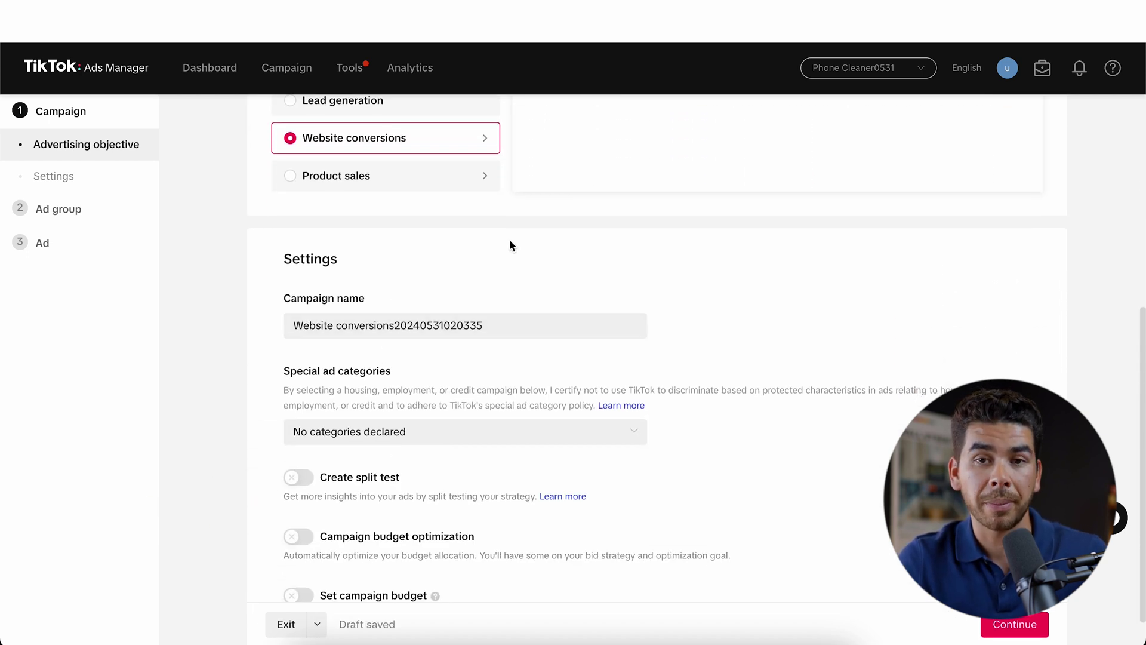
pyautogui.click(497, 324)
pyautogui.hotkey('ctrl', 'a')
pyautogui.write('Phone Cleaner')
pyautogui.scroll(-1, 504, 387)
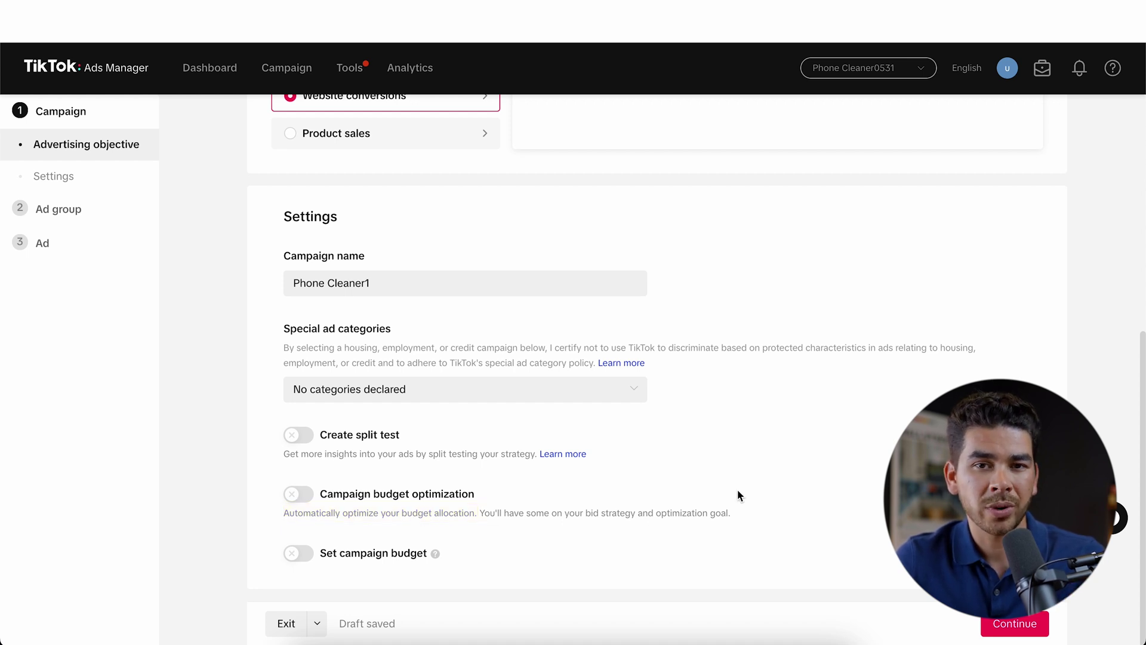
pyautogui.click(298, 552)
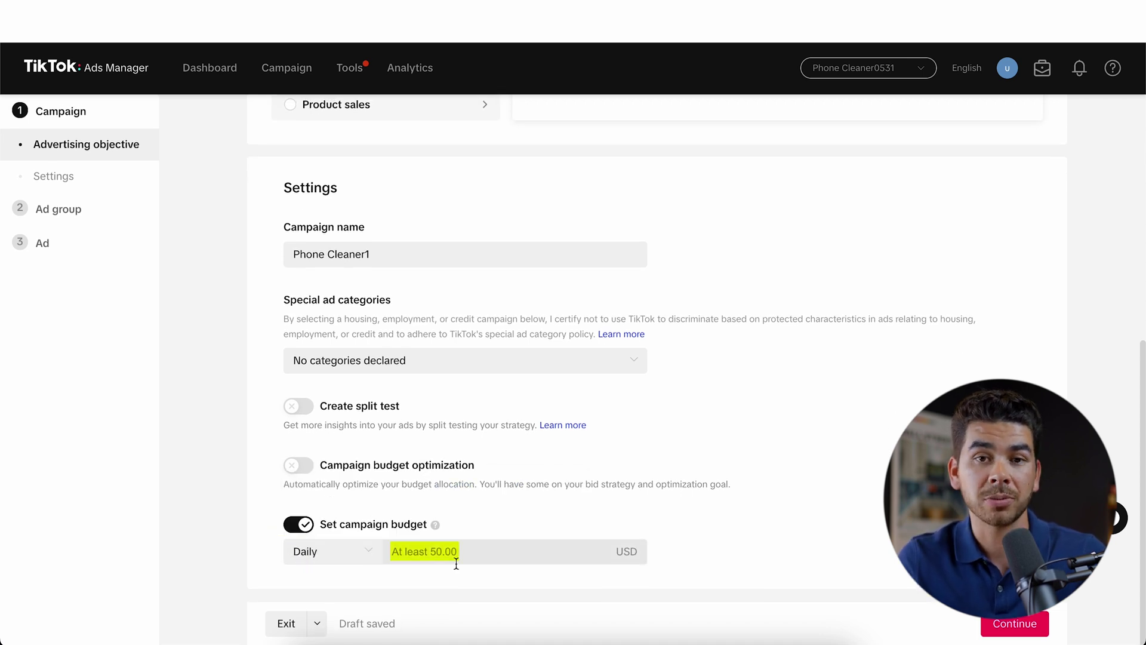
pyautogui.click(457, 563)
pyautogui.write('50')
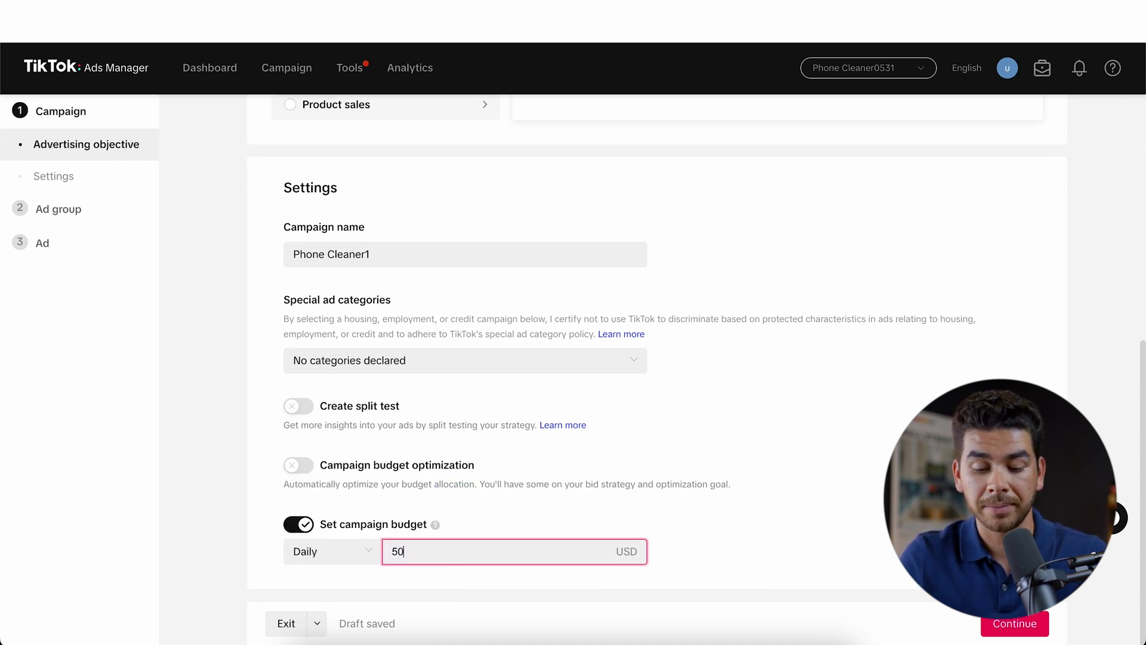
pyautogui.write('.00')
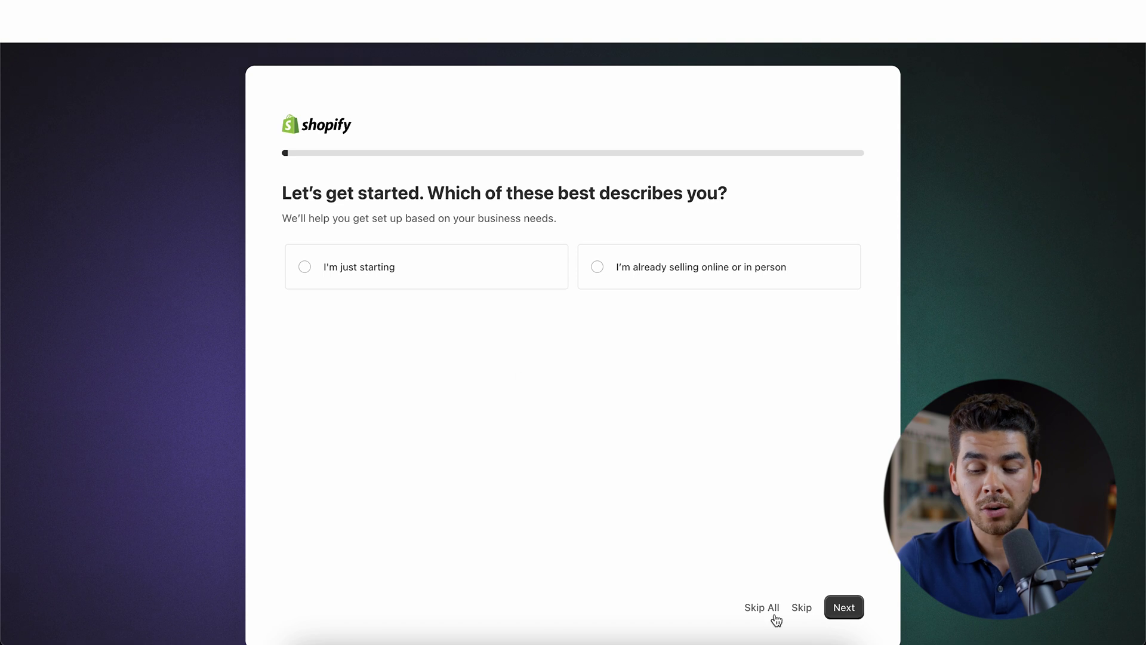
# Skip both onboarding questions, keep United States as business location, and enter the store admin
pyautogui.click(803, 610)
pyautogui.click(801, 607)
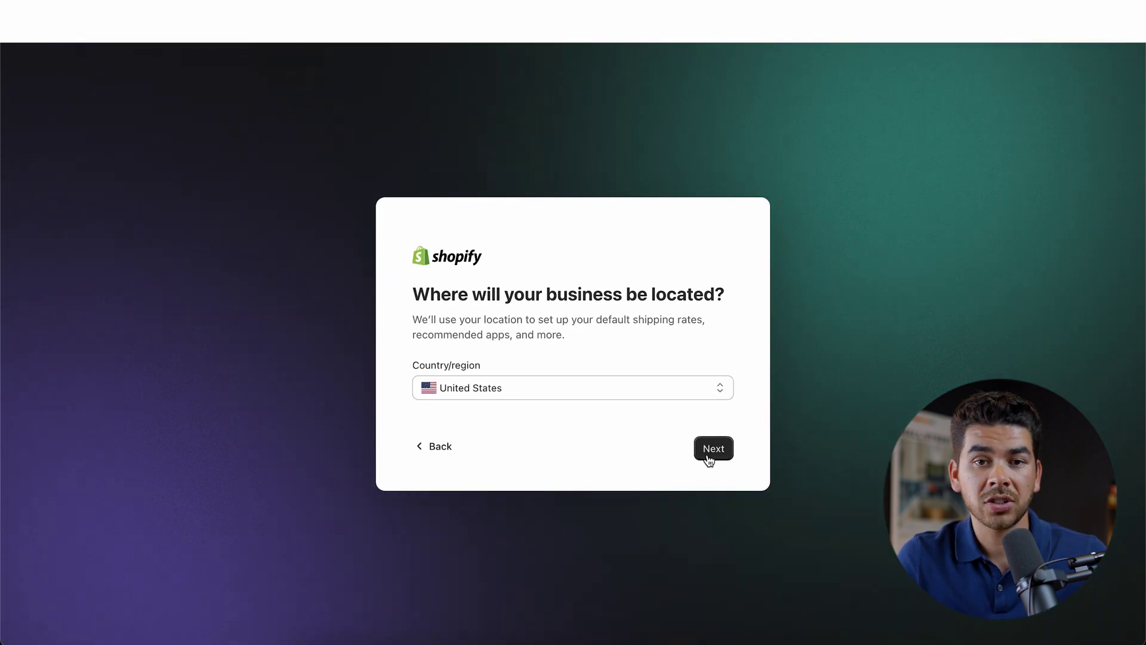
pyautogui.click(710, 454)
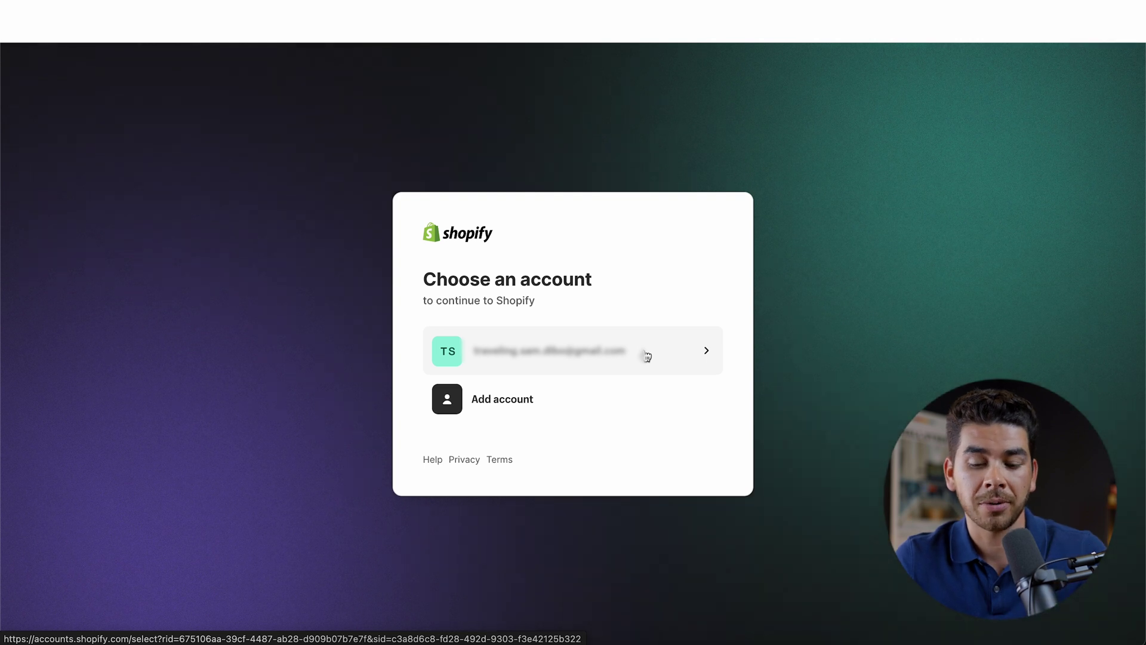
pyautogui.click(647, 357)
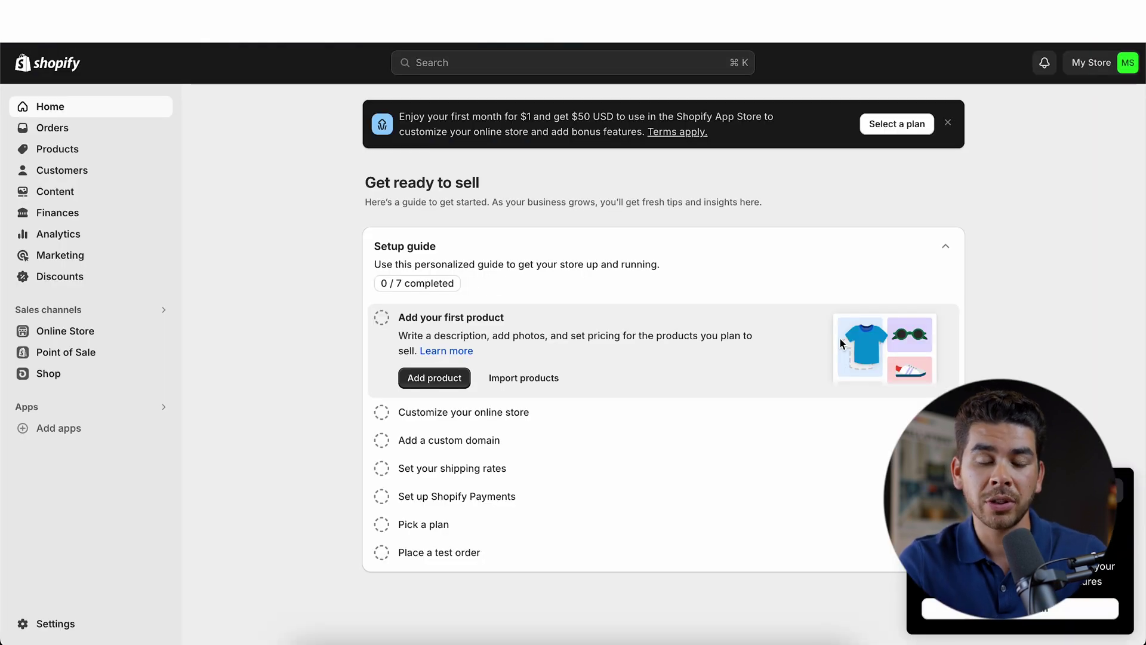
# Find the TikTok app by searching 'tiktok' and install it, approving its permissions
pyautogui.click(165, 410)
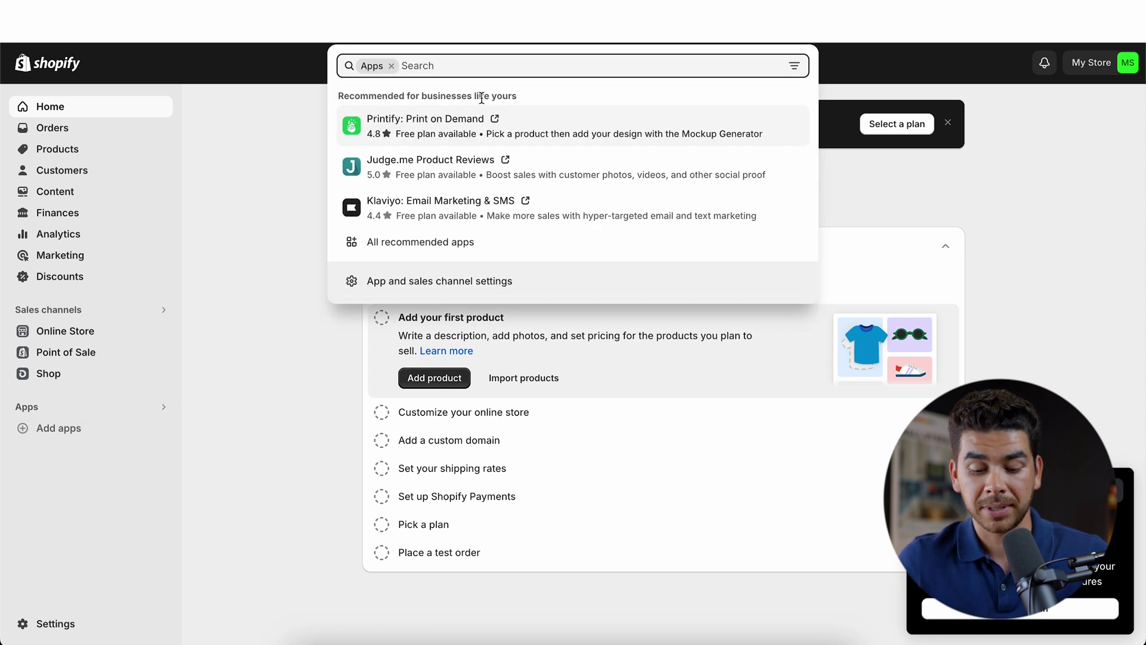
pyautogui.write('tiktok')
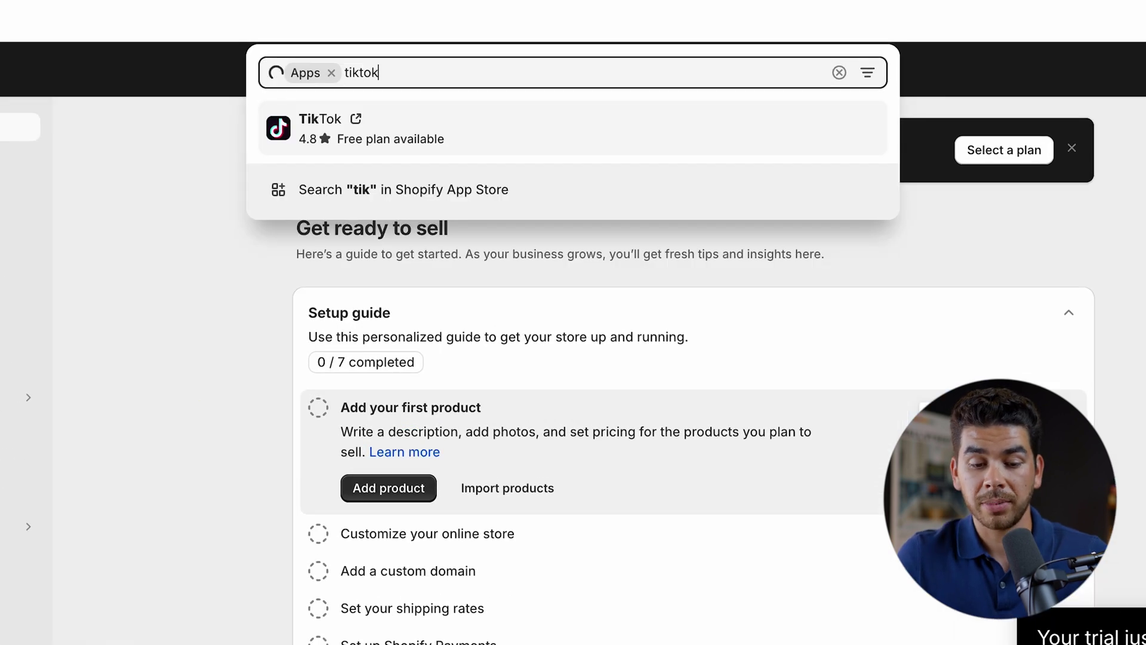
pyautogui.click(396, 125)
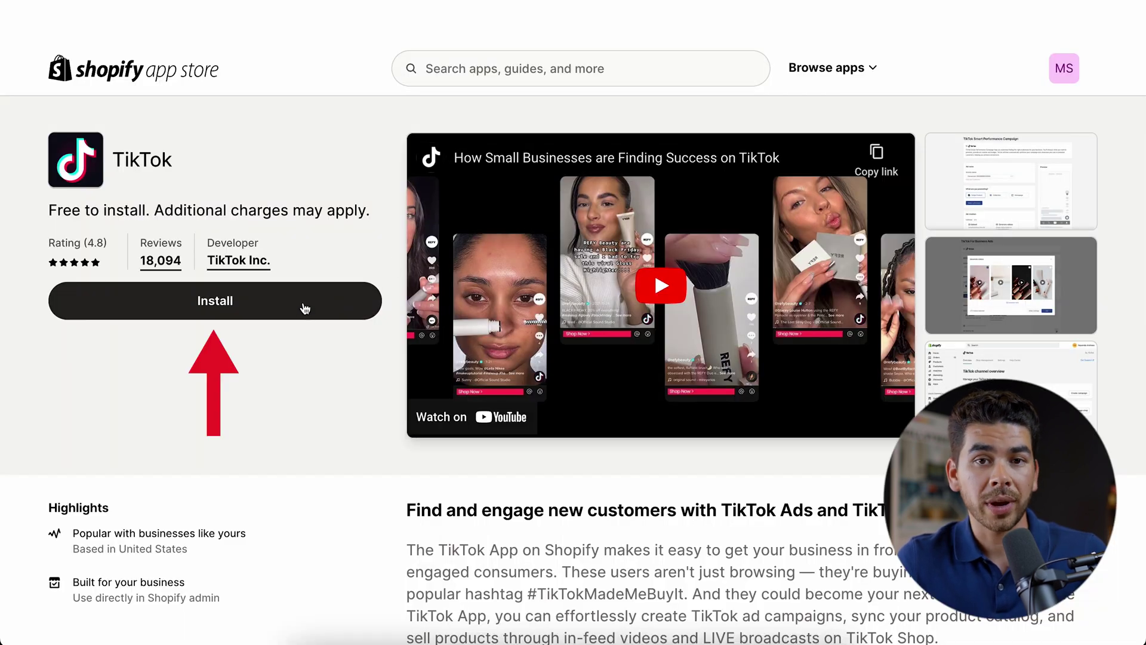
pyautogui.click(305, 308)
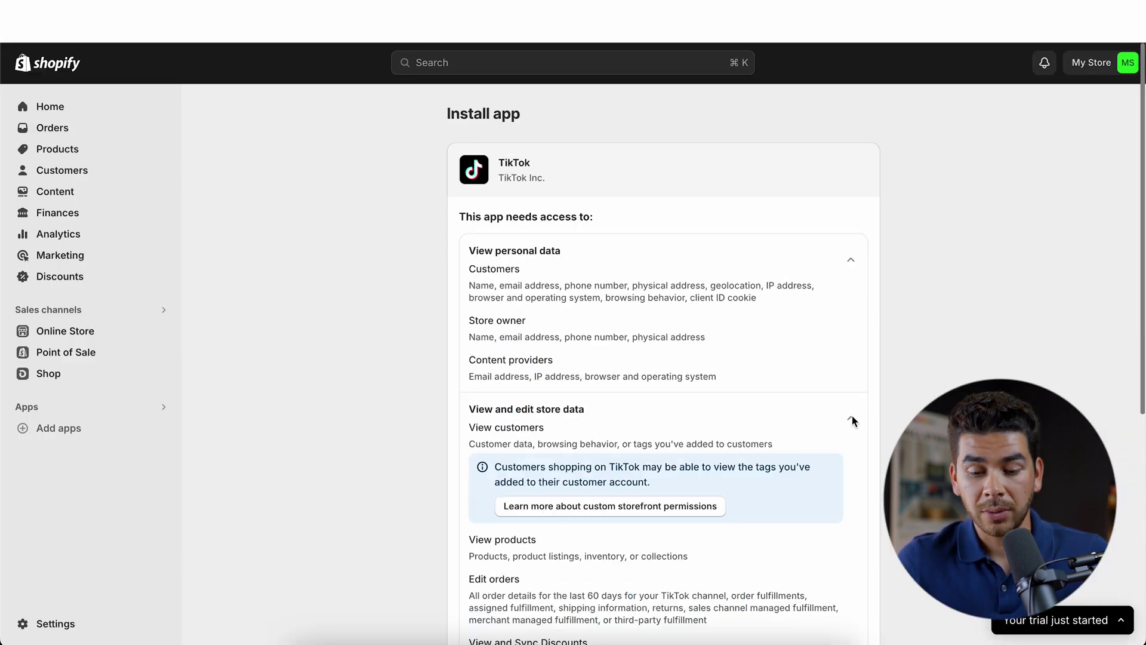
pyautogui.click(852, 421)
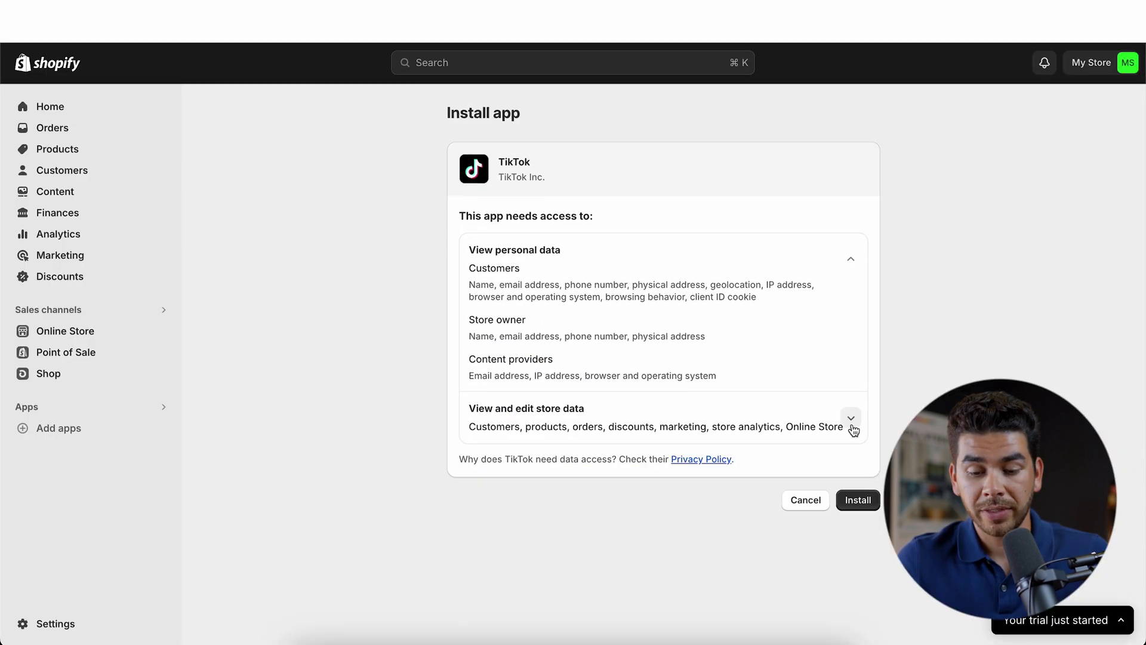
pyautogui.click(858, 501)
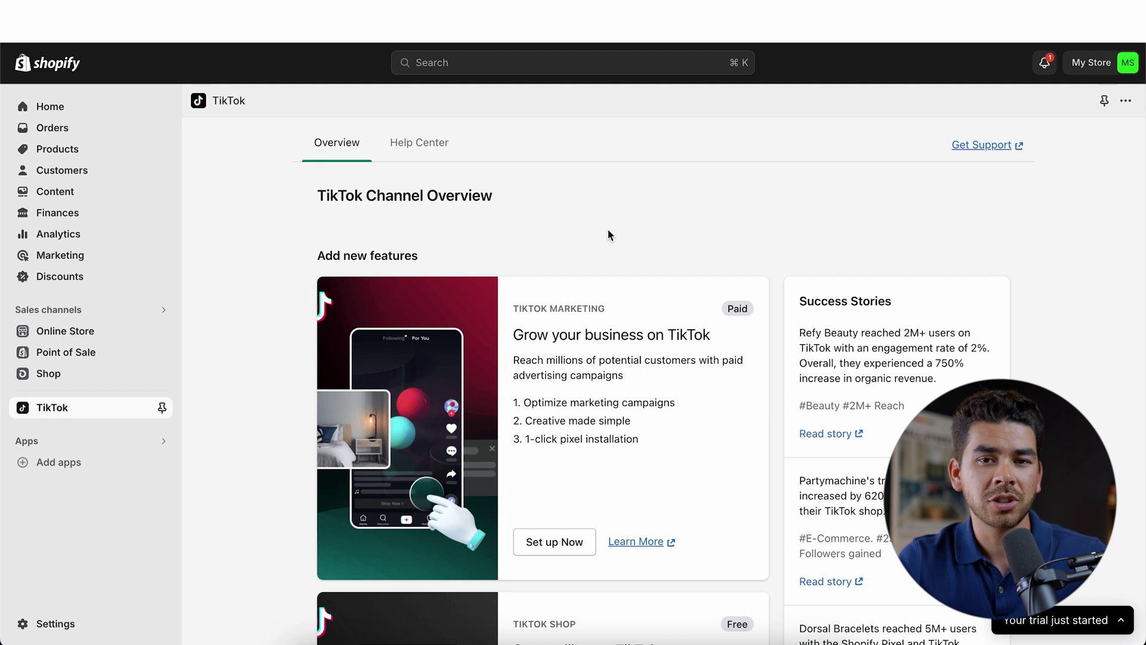
# Start the TikTok marketing setup and link a TikTok For Business account to Shopify
pyautogui.click(549, 542)
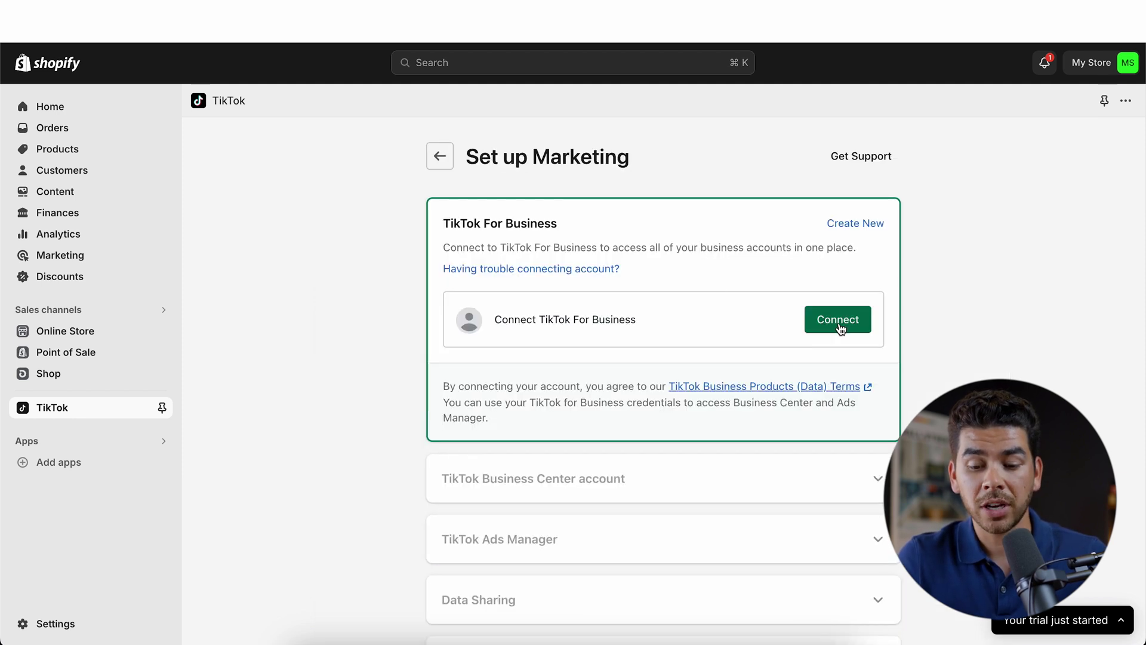
pyautogui.click(839, 322)
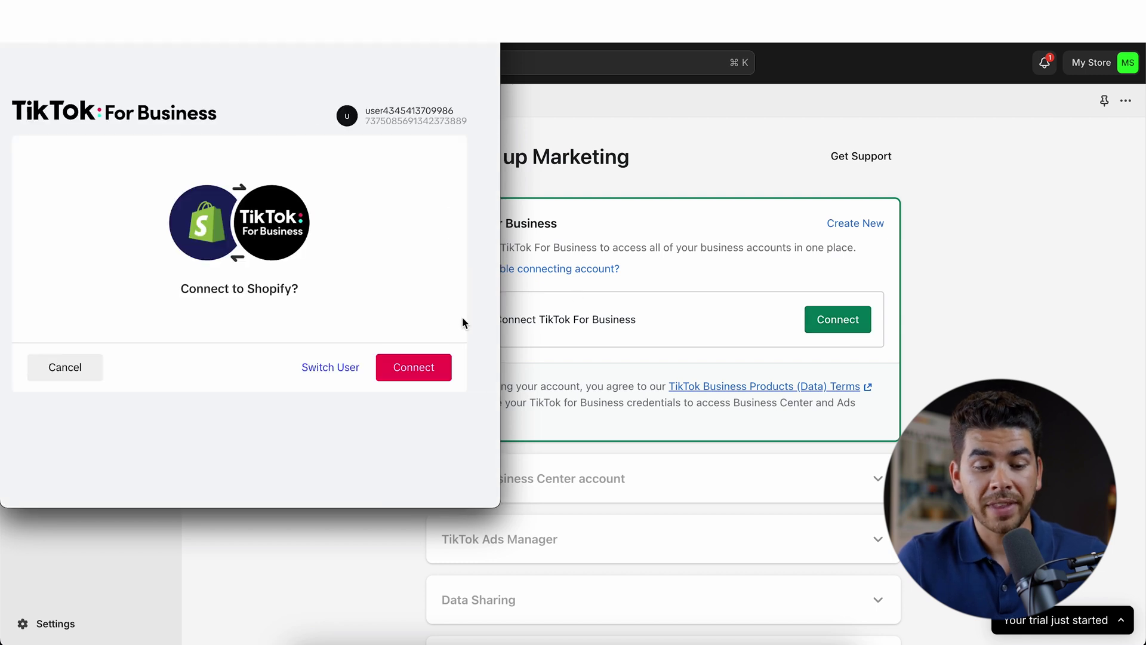
pyautogui.click(417, 366)
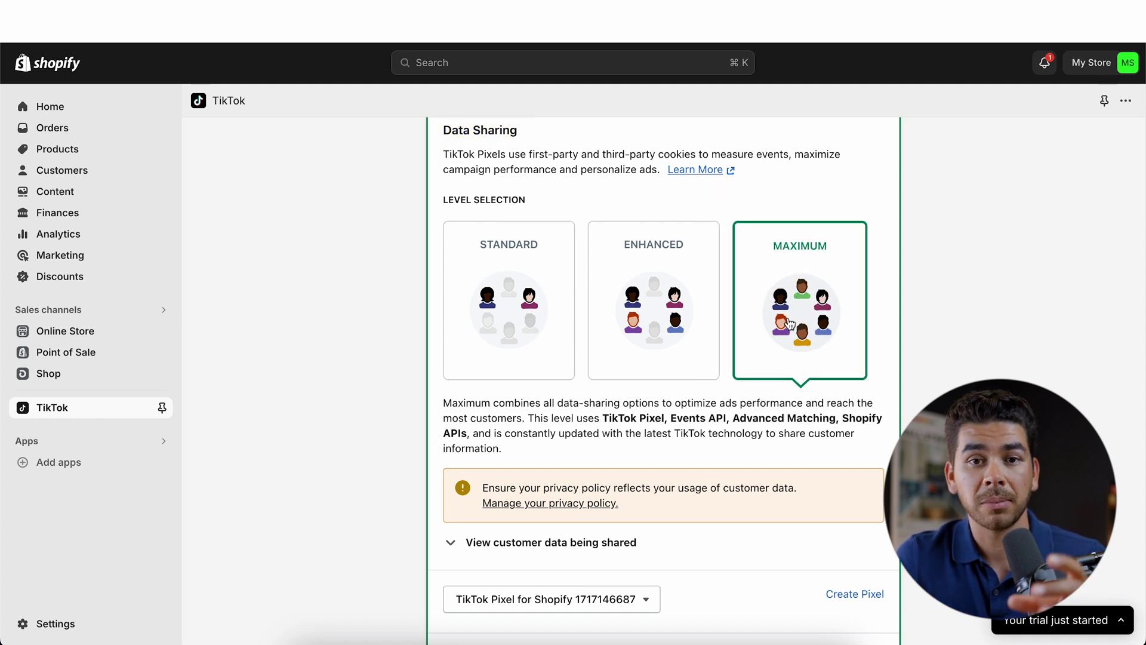
# Keep TikTok Pixel for Shopify as the pixel, confirm data sharing, and finish the setup
pyautogui.scroll(-2, 790, 323)
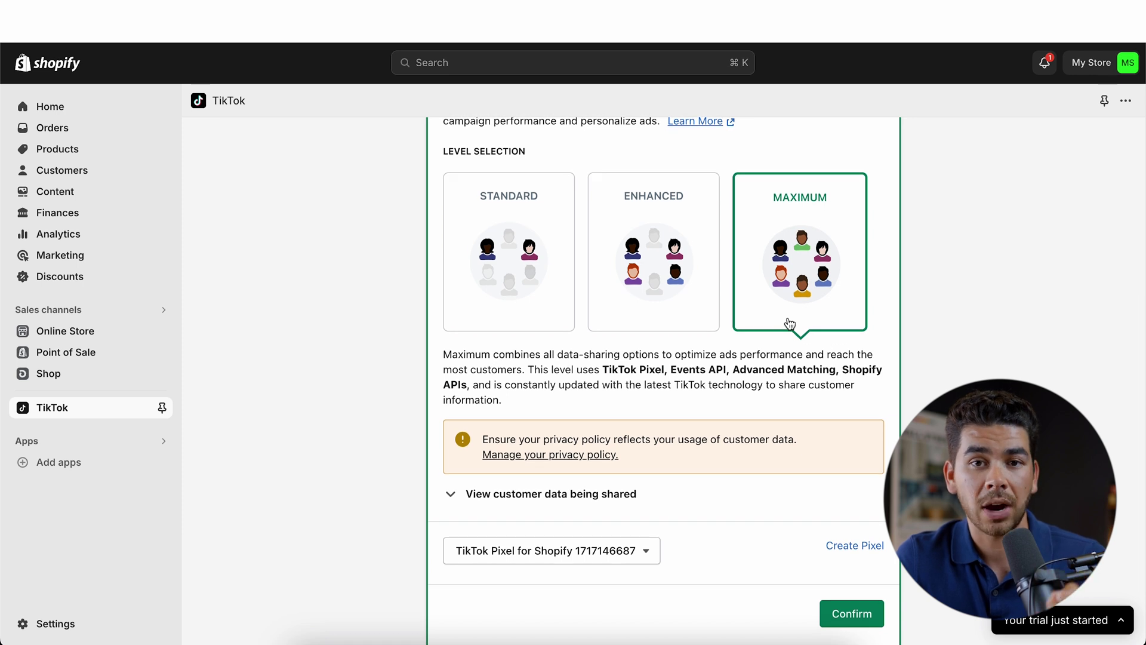
pyautogui.scroll(-4, 790, 323)
pyautogui.click(633, 442)
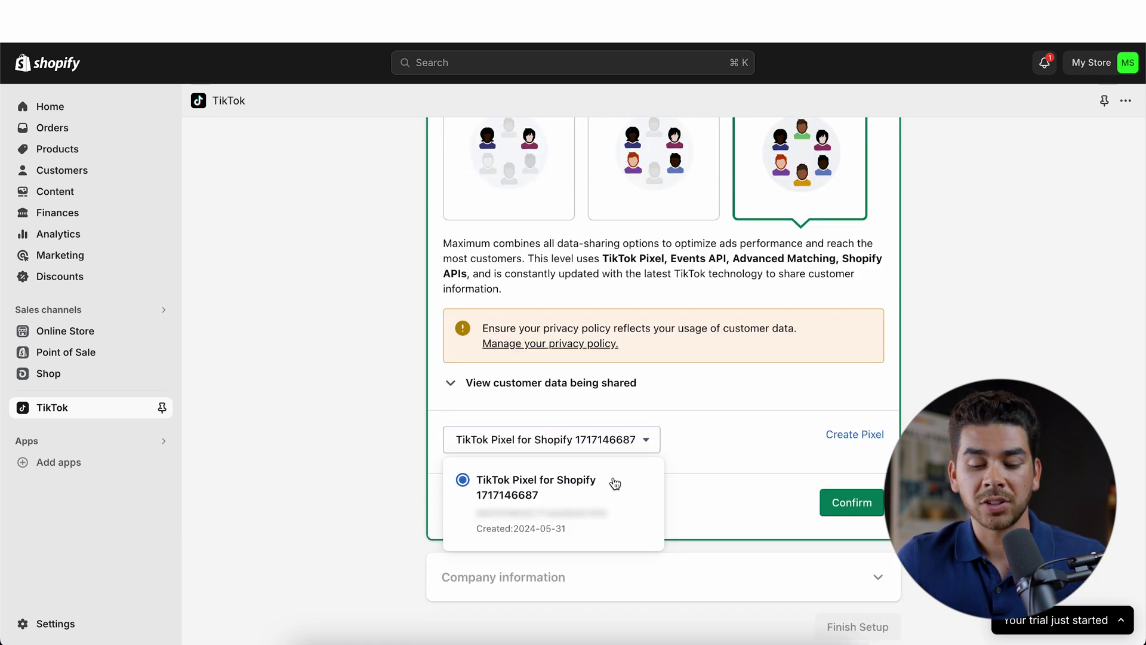
pyautogui.click(689, 461)
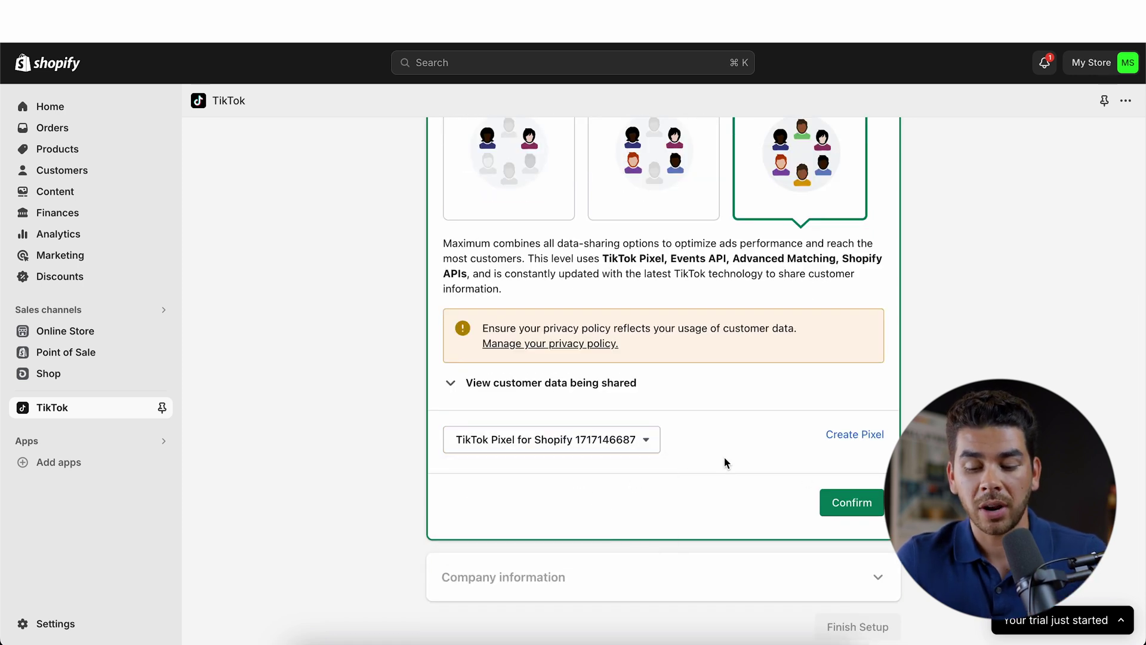
pyautogui.click(843, 504)
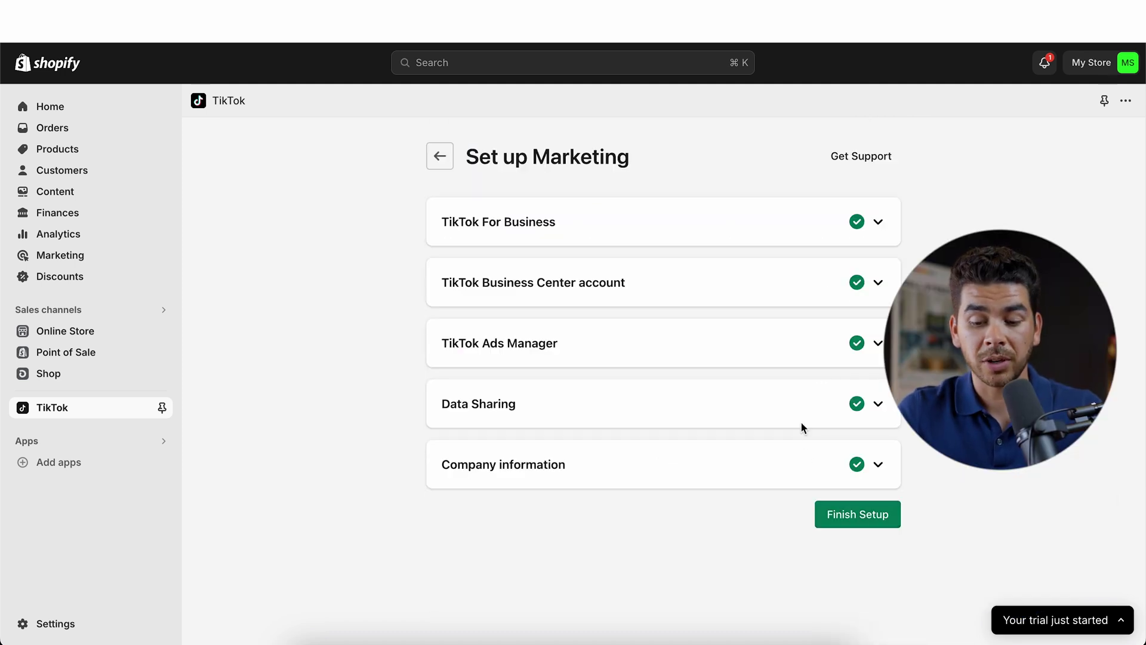
pyautogui.click(833, 515)
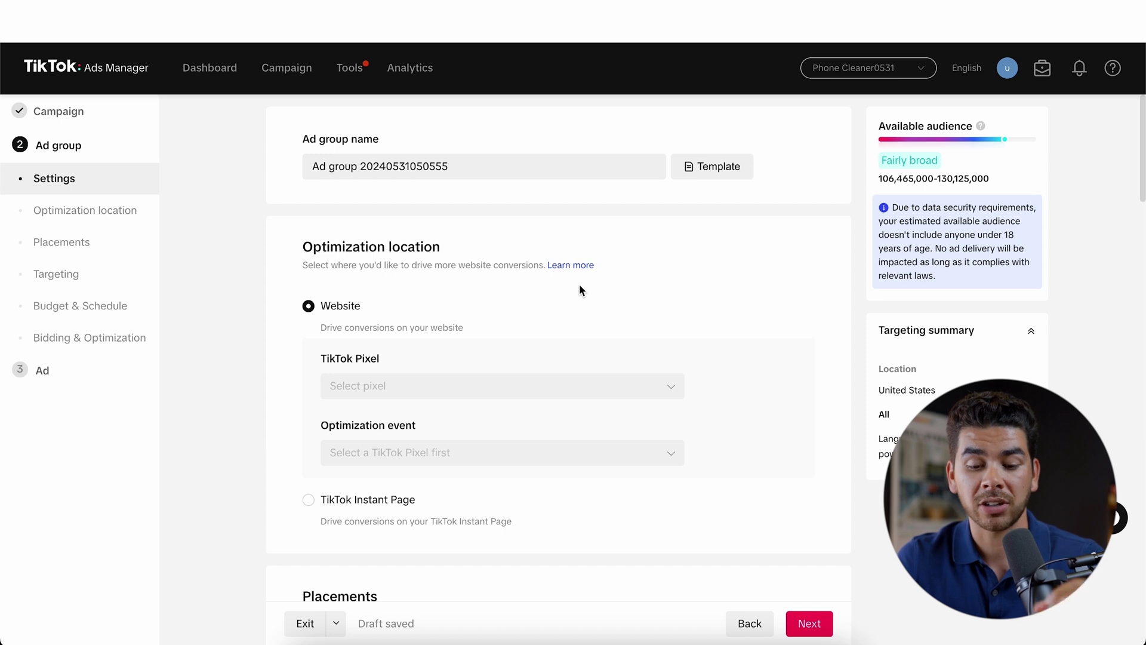
# Choose TikTok Pixel for Shopify and optimize the ad group for the Complete Payment event
pyautogui.click(660, 390)
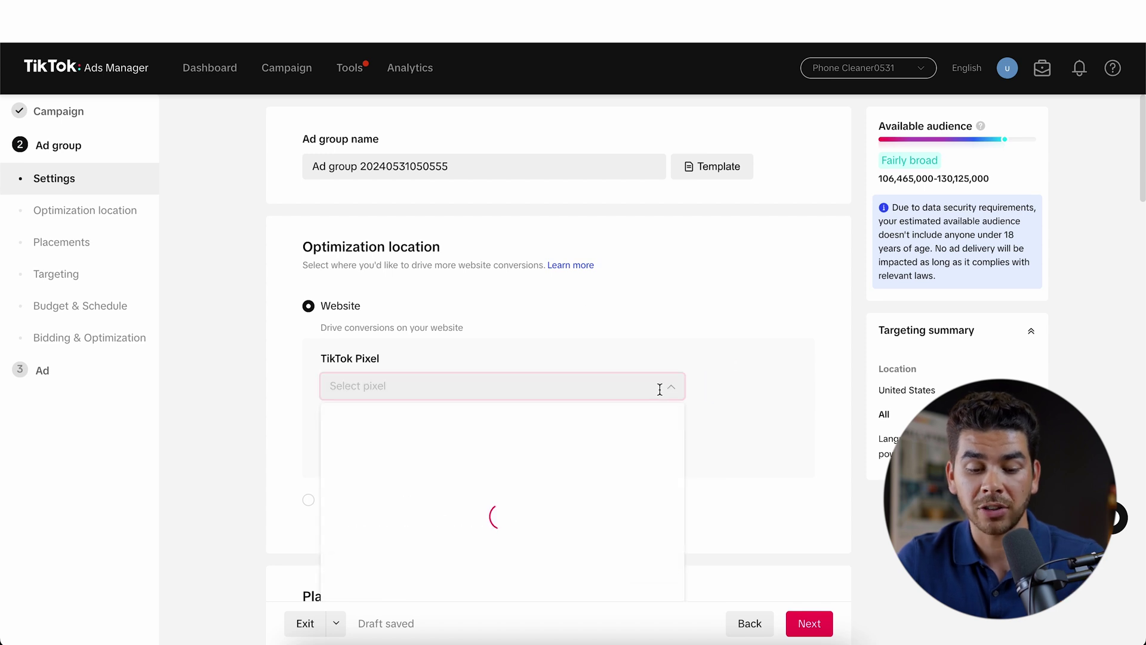
pyautogui.moveTo(609, 448)
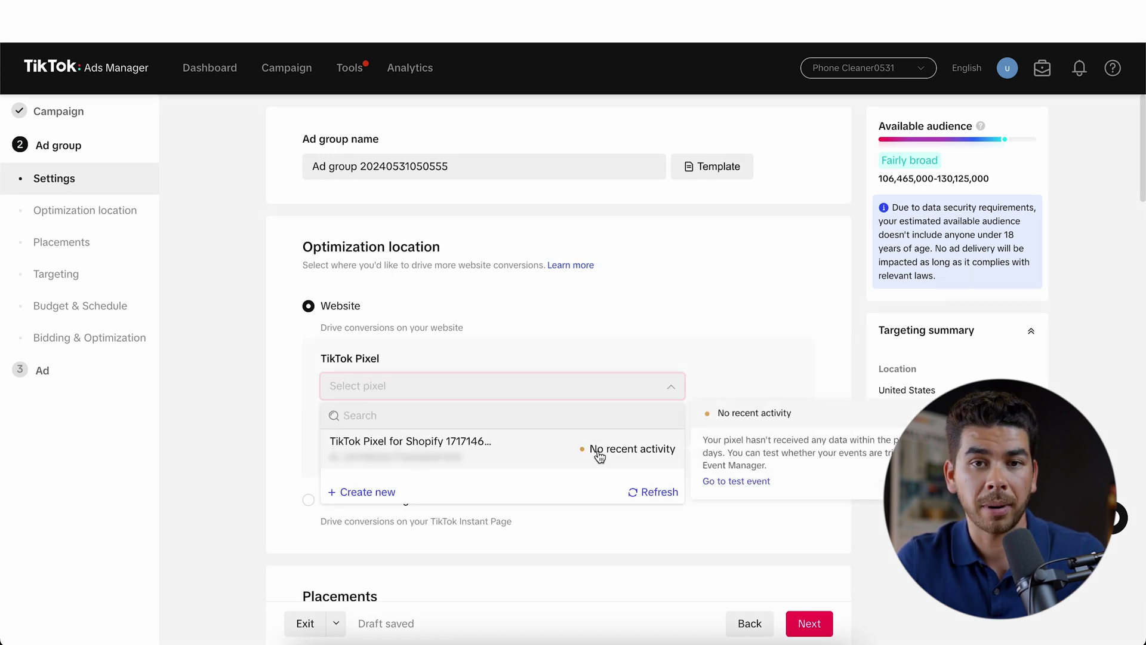
pyautogui.click(600, 456)
pyautogui.scroll(-2, 500, 317)
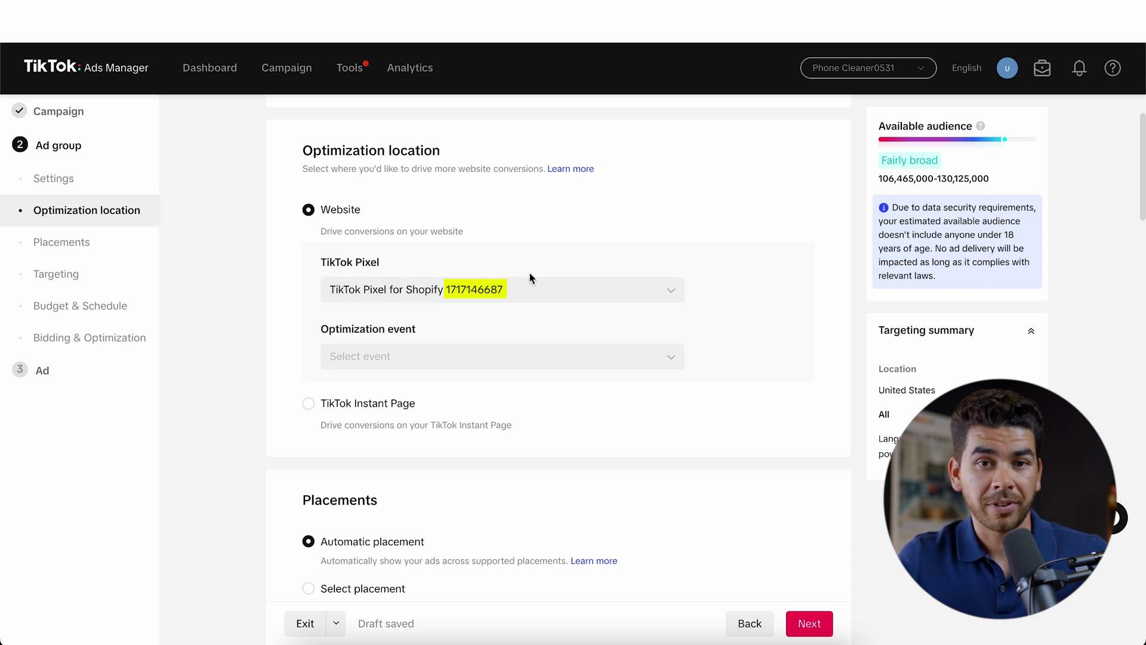
pyautogui.click(454, 352)
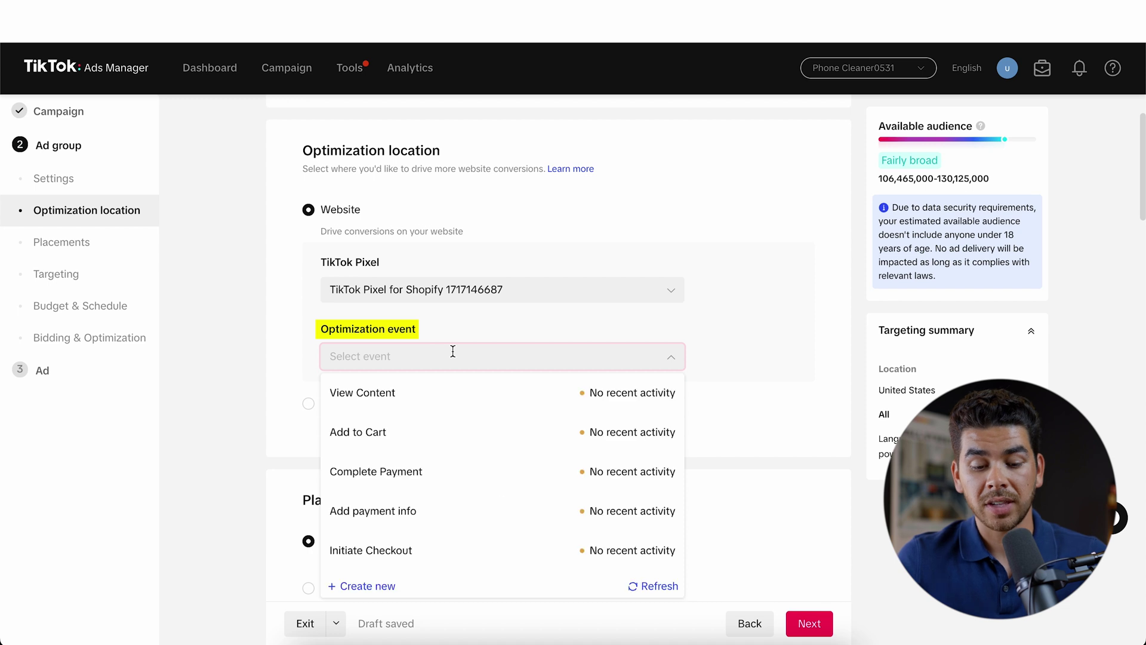
pyautogui.scroll(-1, 506, 337)
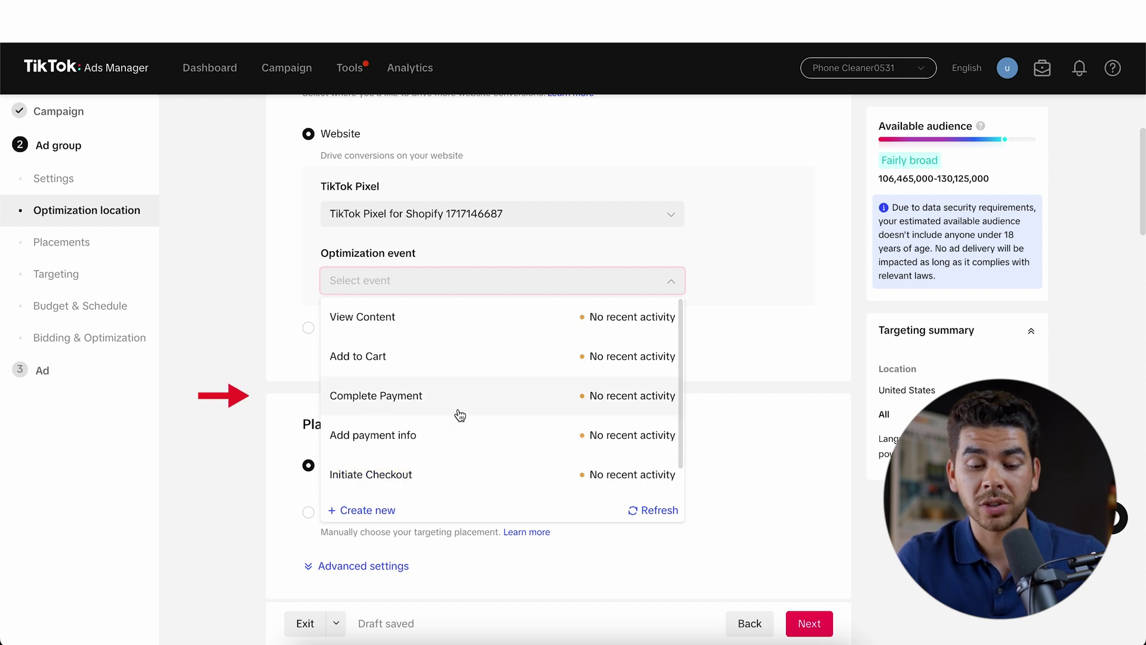
pyautogui.click(376, 395)
pyautogui.scroll(-3, 371, 245)
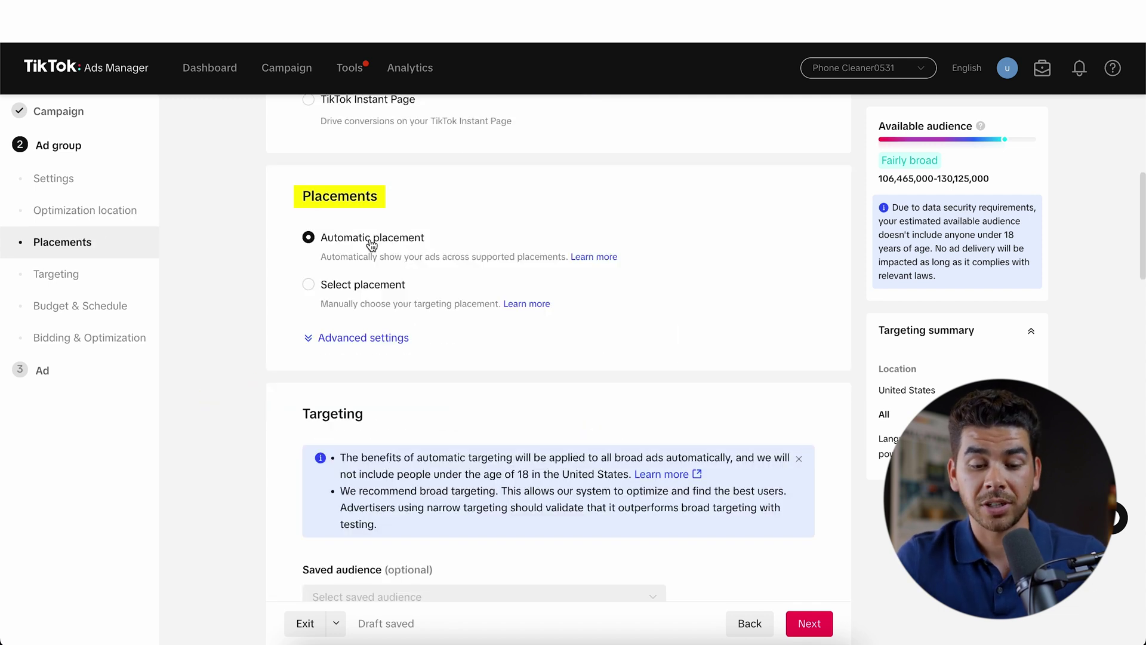
# Switch to manual placement and exclude Pangle and Global App Bundle, leaving TikTok only
pyautogui.scroll(-1, 371, 243)
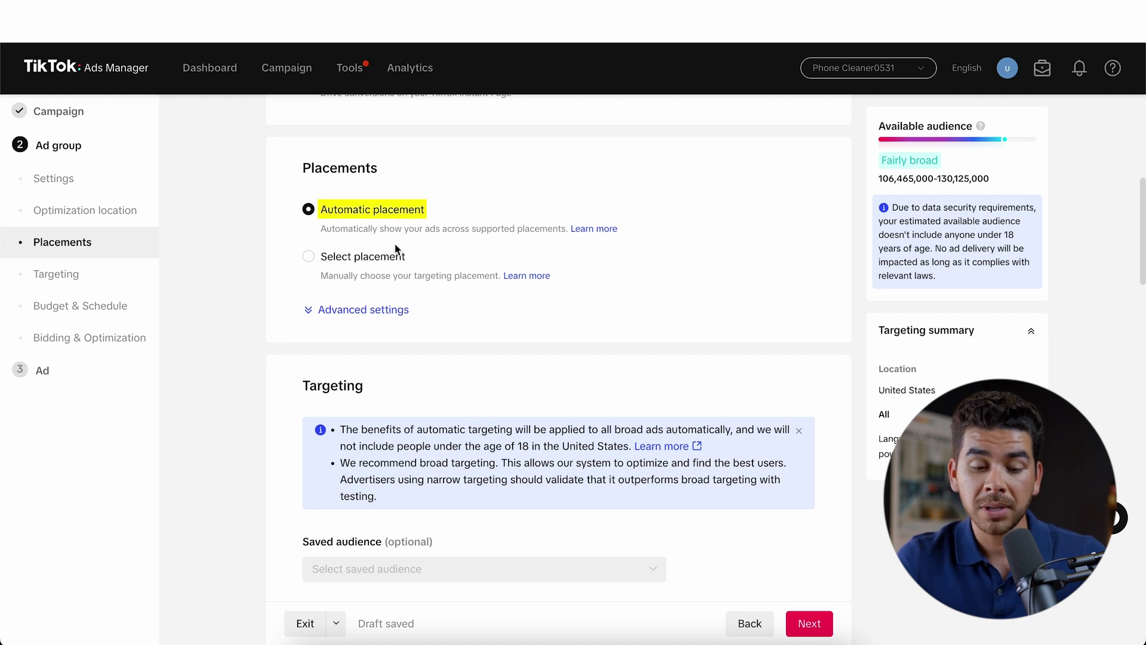
pyautogui.click(314, 259)
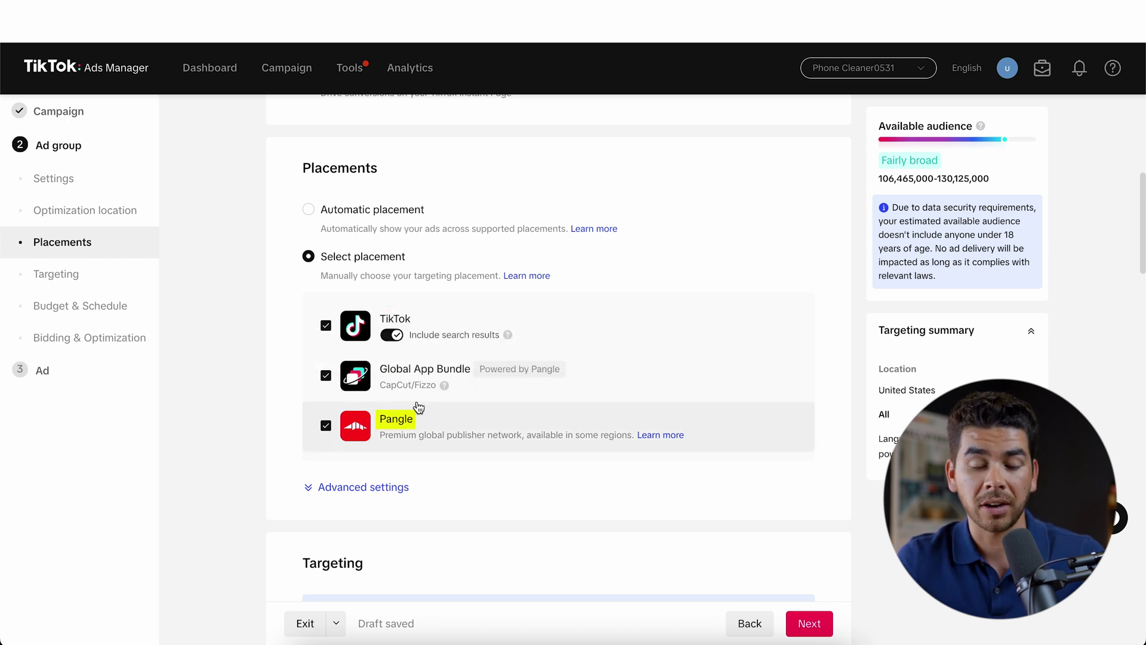
pyautogui.click(326, 427)
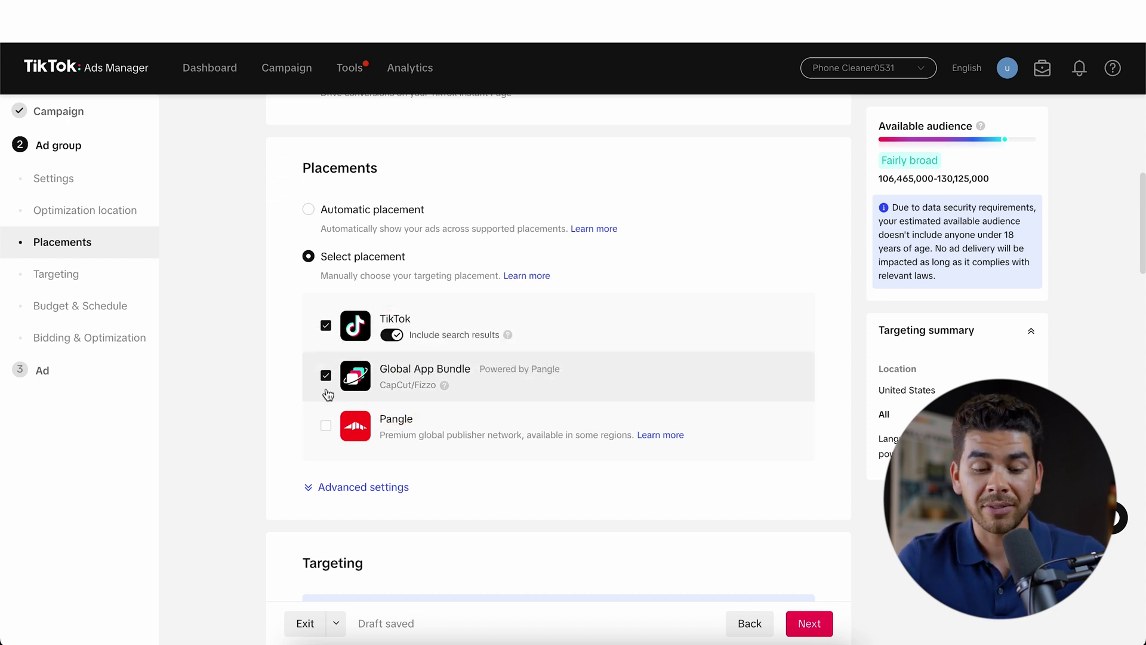
pyautogui.click(327, 376)
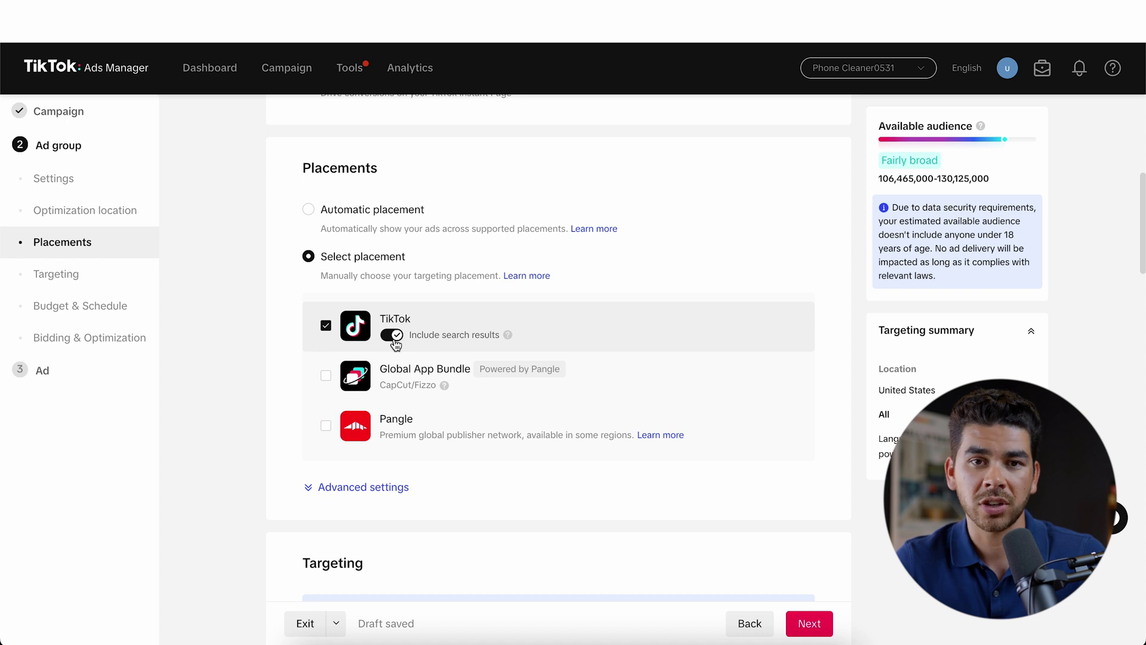
# Turn off Allow video download in the advanced placement settings
pyautogui.scroll(-3, 394, 342)
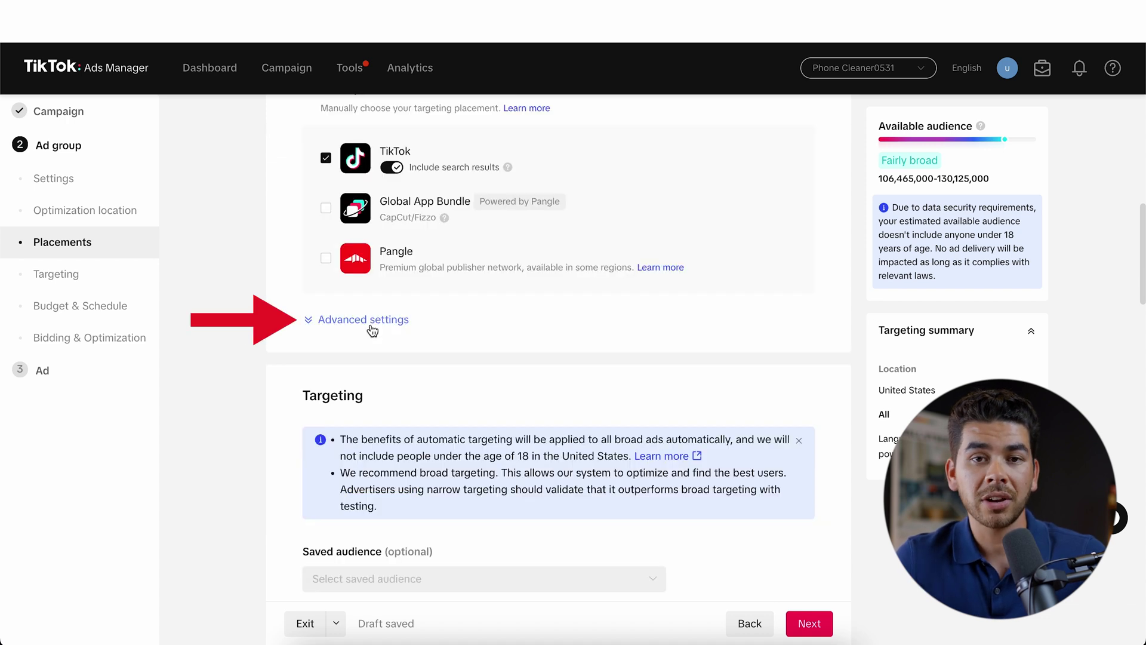
pyautogui.click(371, 323)
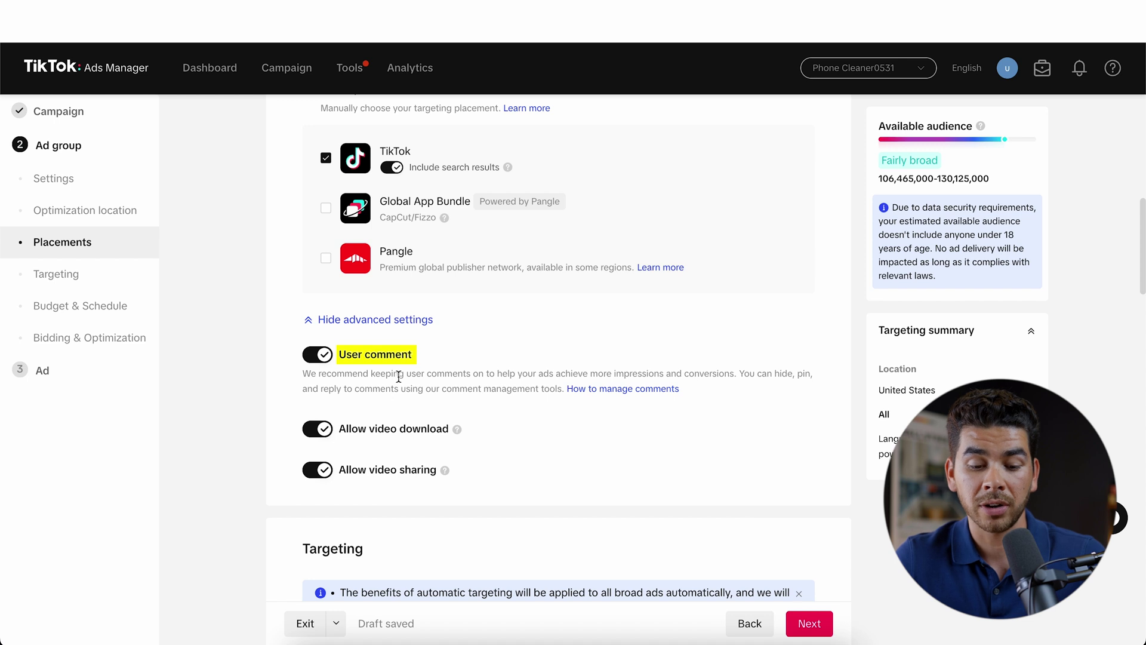
pyautogui.click(320, 431)
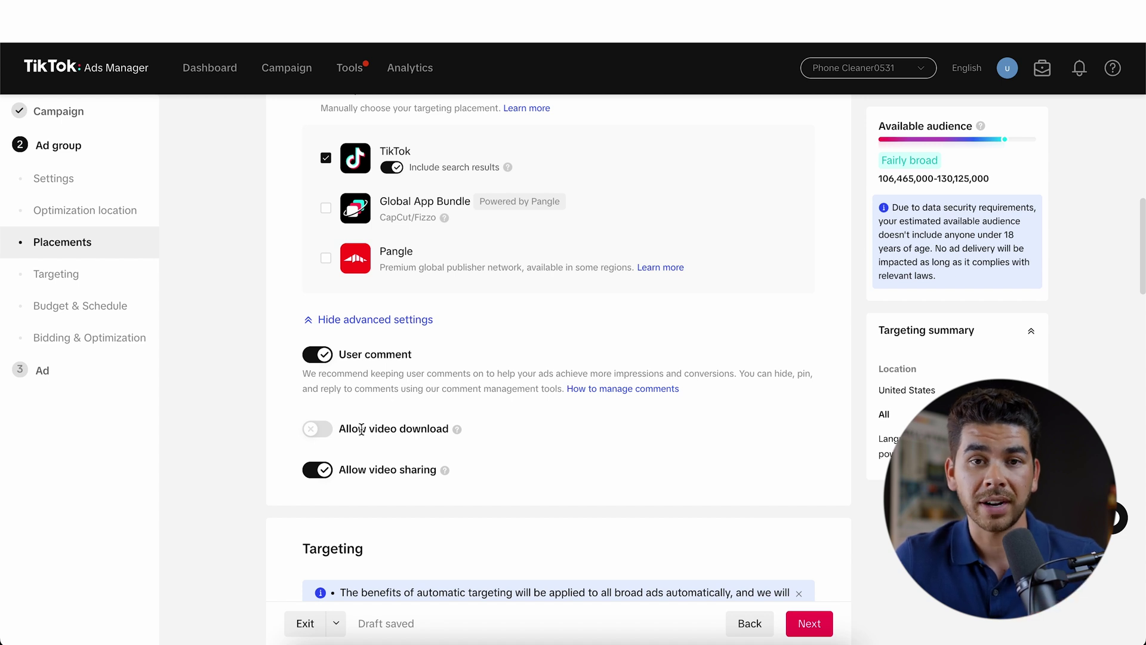
pyautogui.scroll(-7, 362, 428)
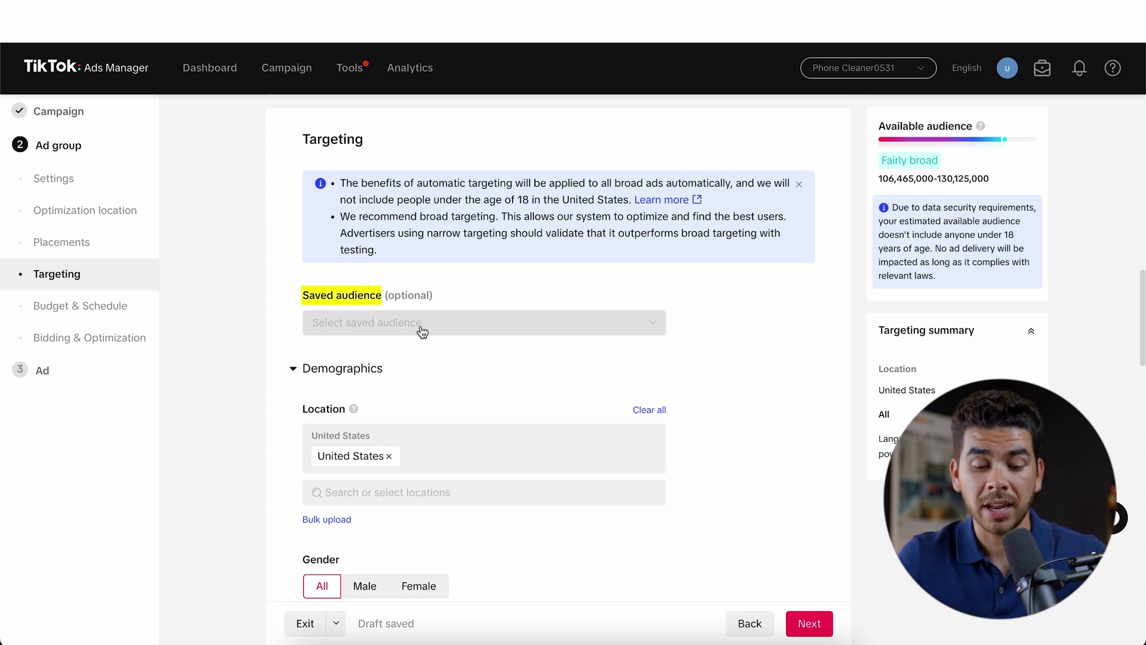
# Target all five age groups from 18-24 through 55+
pyautogui.scroll(-5, 421, 475)
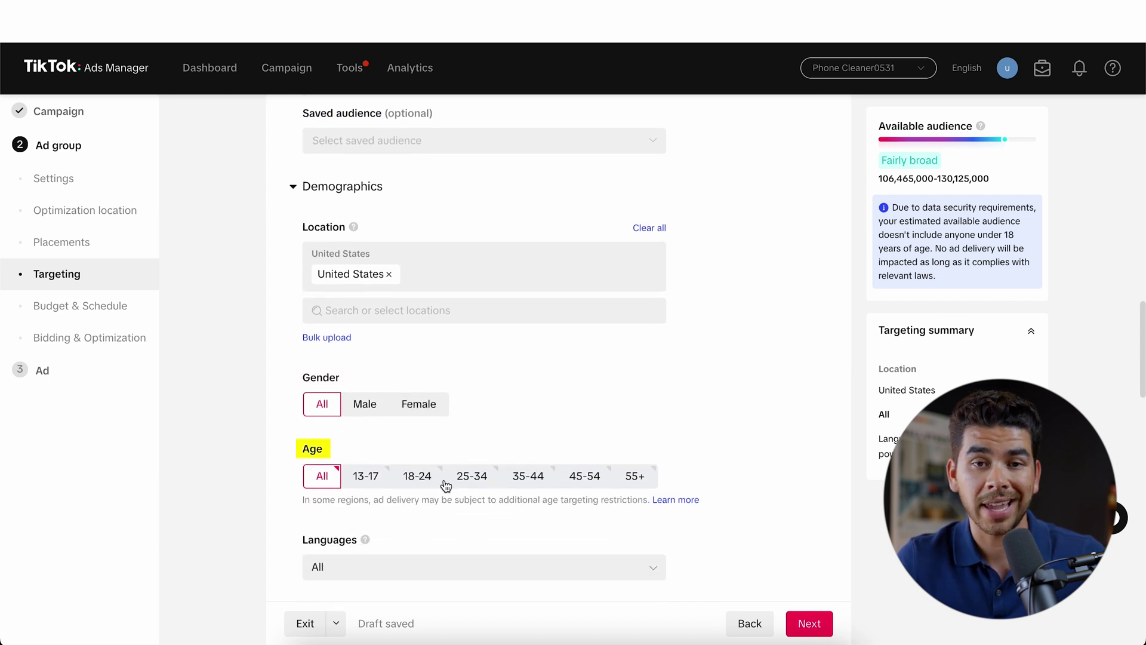
pyautogui.scroll(-1, 445, 485)
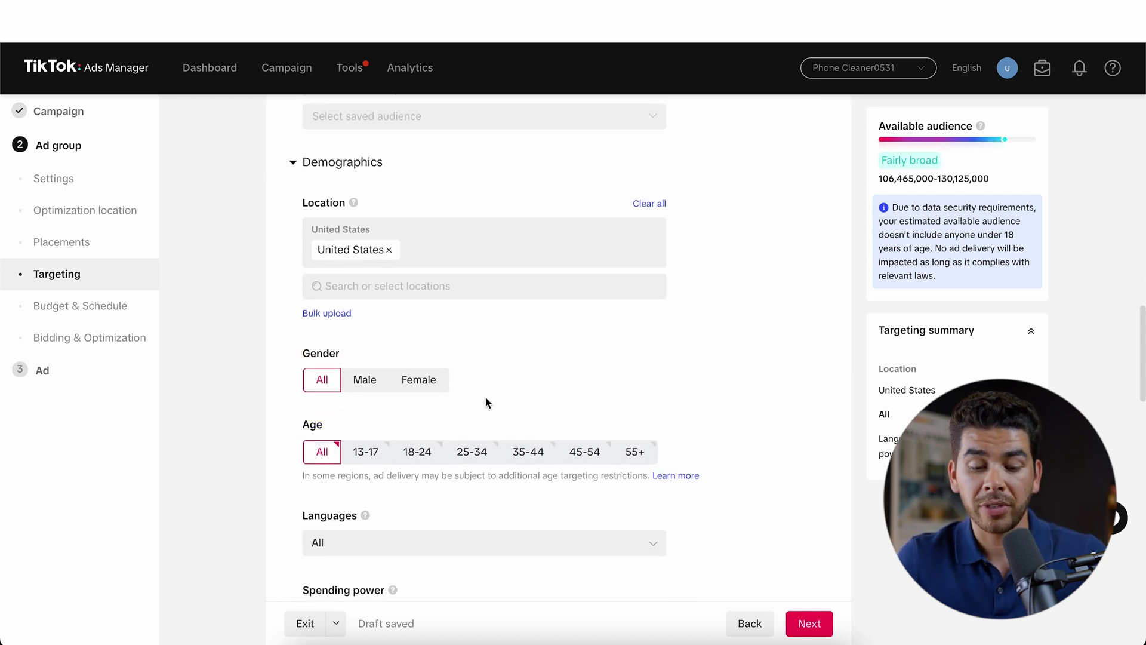
pyautogui.click(418, 452)
pyautogui.click(472, 451)
pyautogui.click(528, 452)
pyautogui.click(584, 451)
pyautogui.click(635, 452)
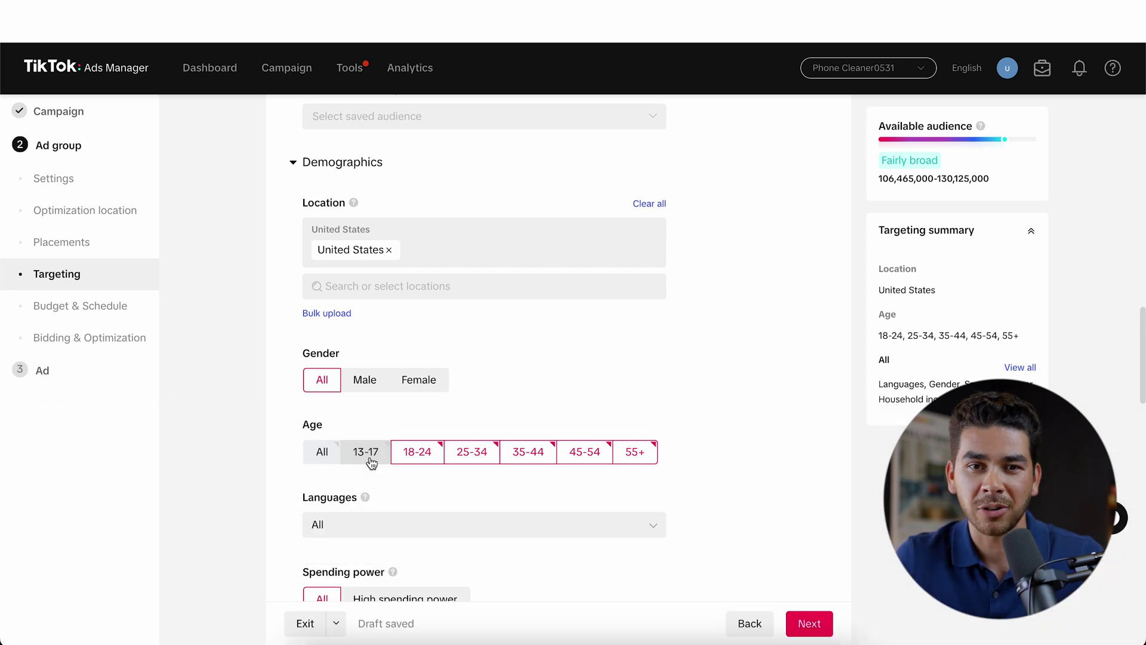
# Limit the audience language to English
pyautogui.scroll(-1, 457, 416)
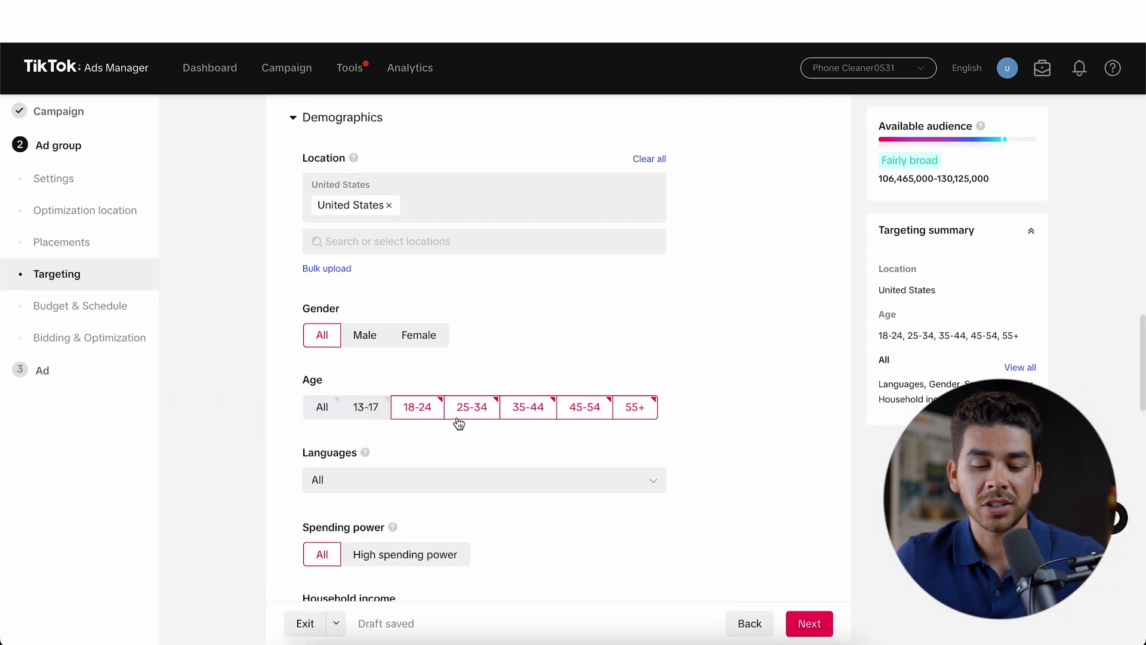
pyautogui.click(333, 479)
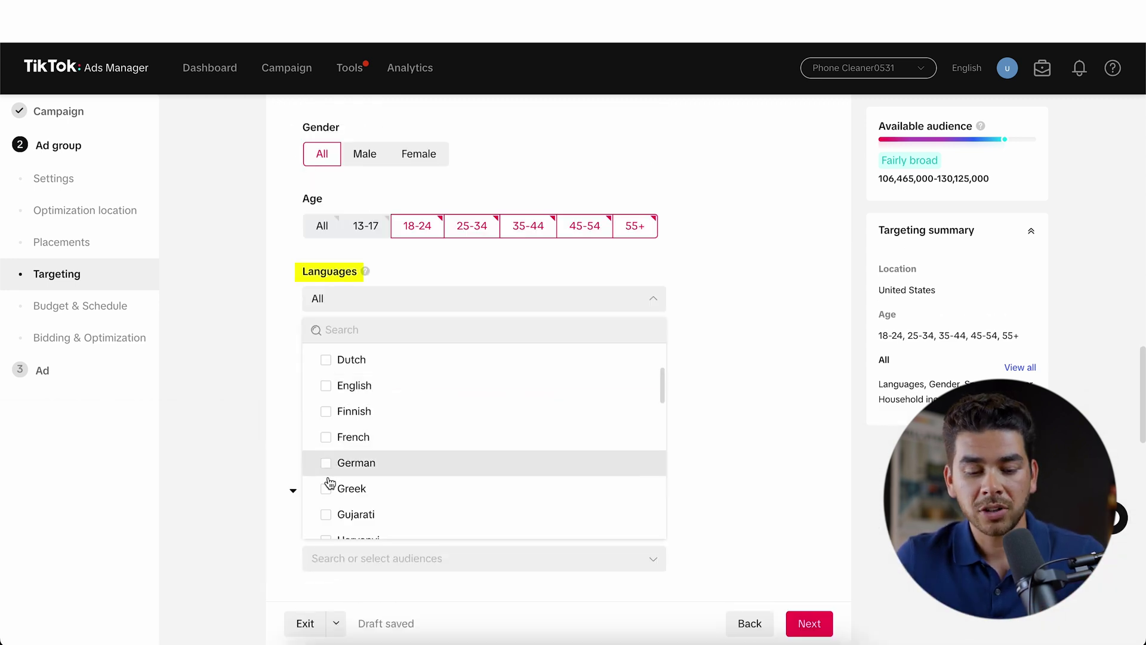
pyautogui.click(326, 367)
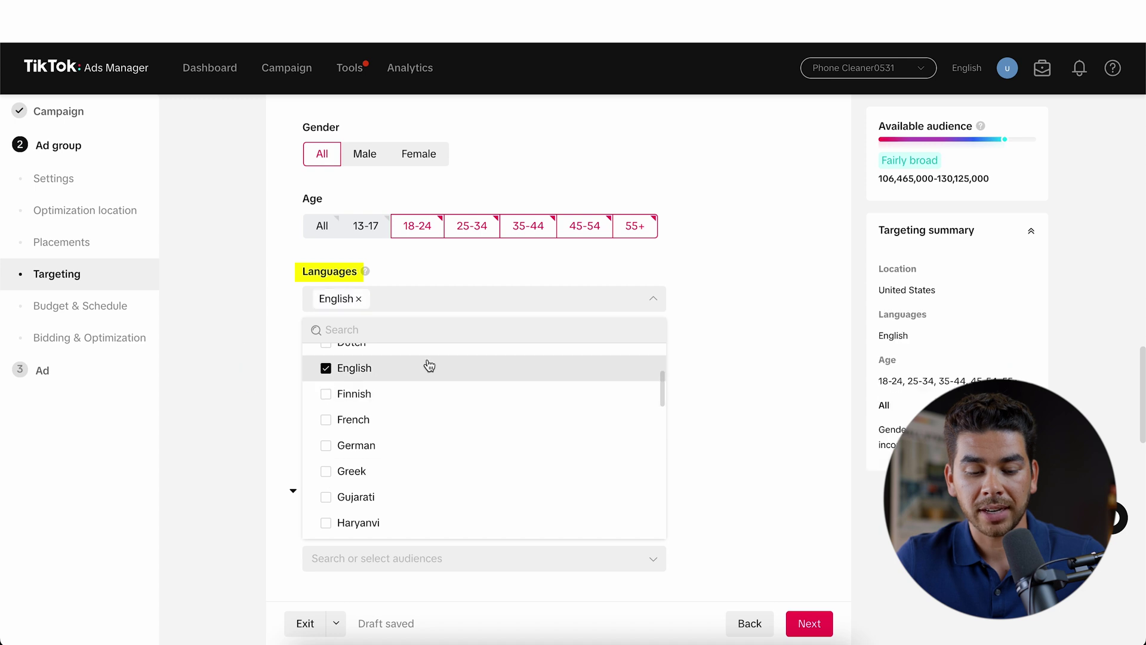
pyautogui.click(404, 307)
# Review household income options but leave targeting at All
pyautogui.scroll(-2, 430, 301)
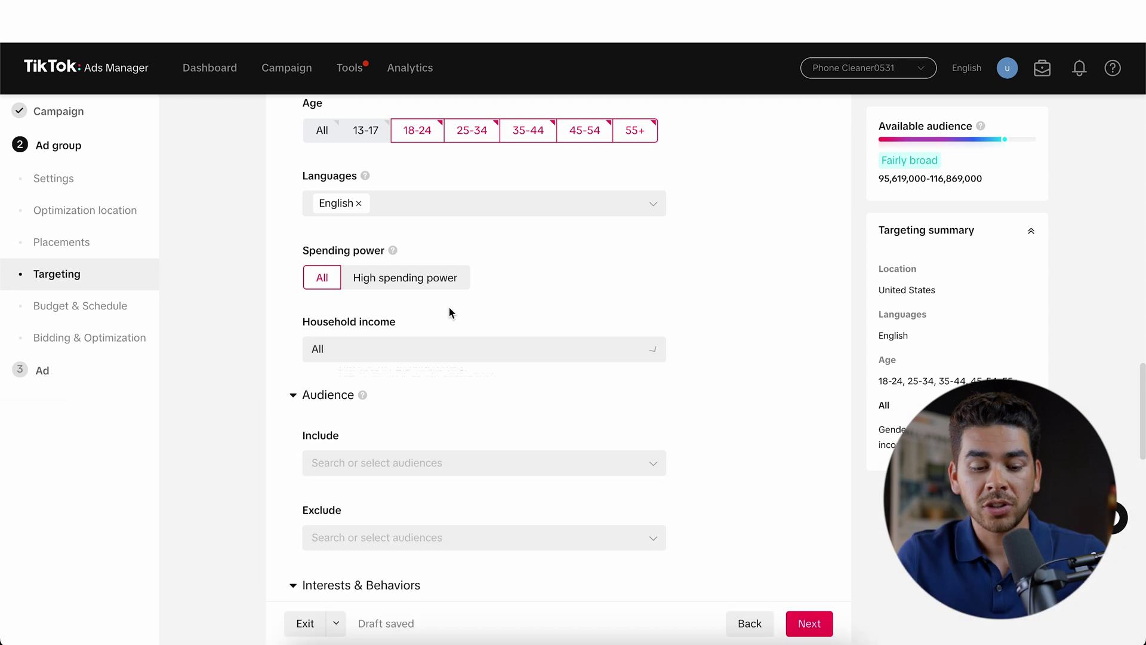
pyautogui.click(380, 359)
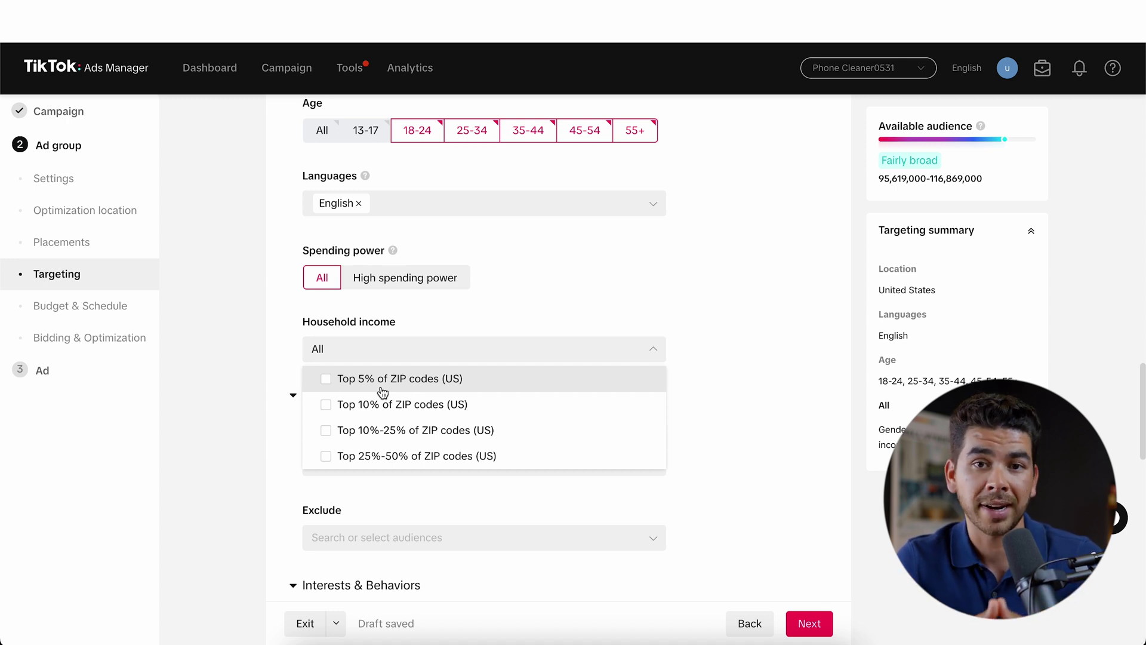
pyautogui.click(567, 293)
pyautogui.scroll(-4, 567, 293)
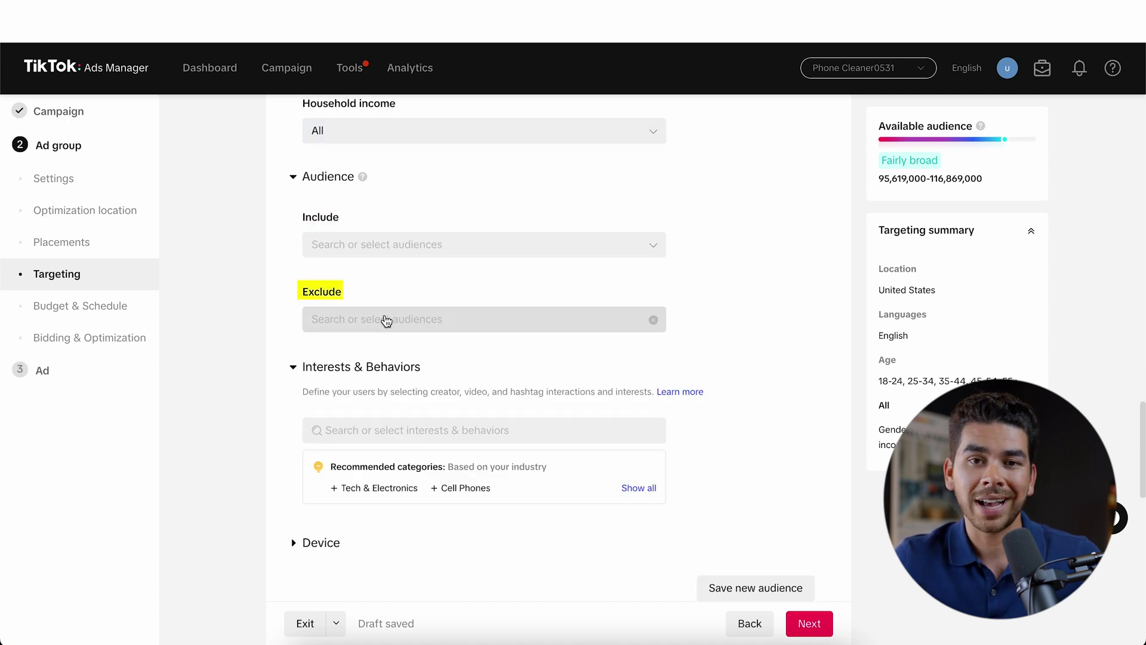
pyautogui.scroll(10, 421, 251)
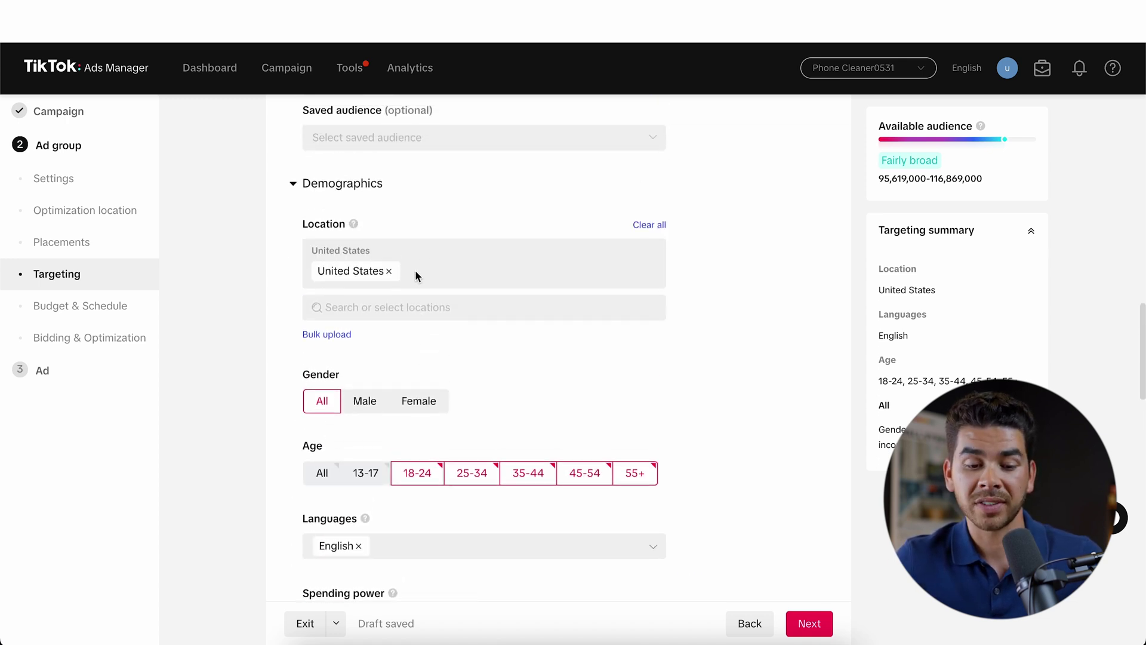
pyautogui.scroll(-10, 543, 328)
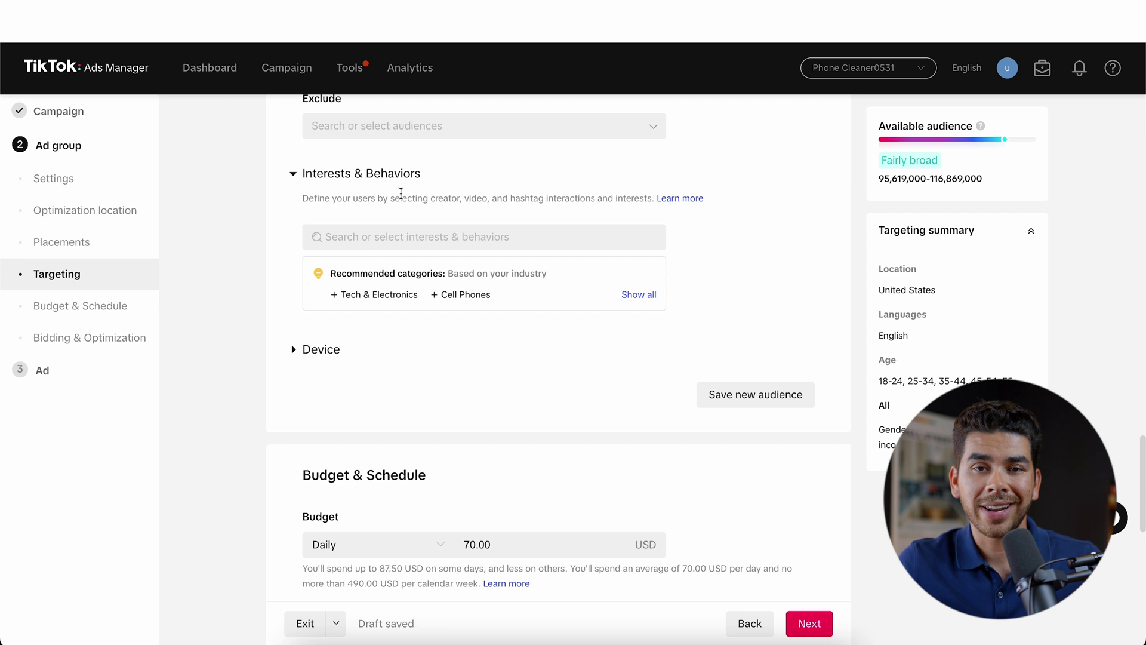
# Keep Conversion as the optimization goal and move on to the Ad step
pyautogui.scroll(-1, 531, 274)
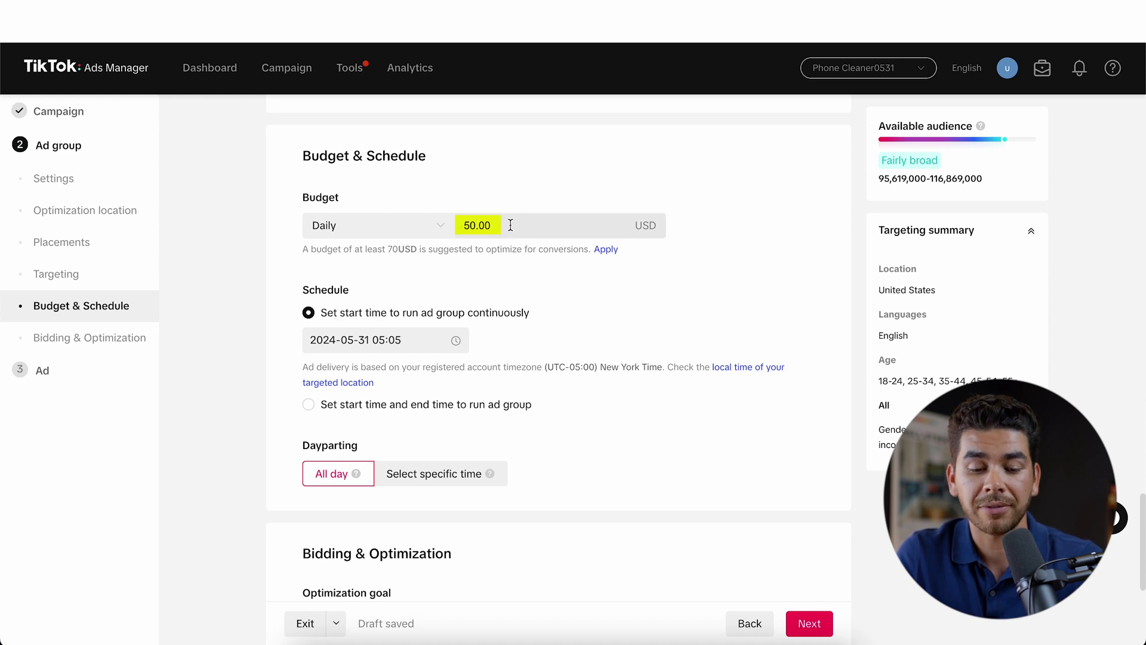
pyautogui.scroll(-2, 523, 280)
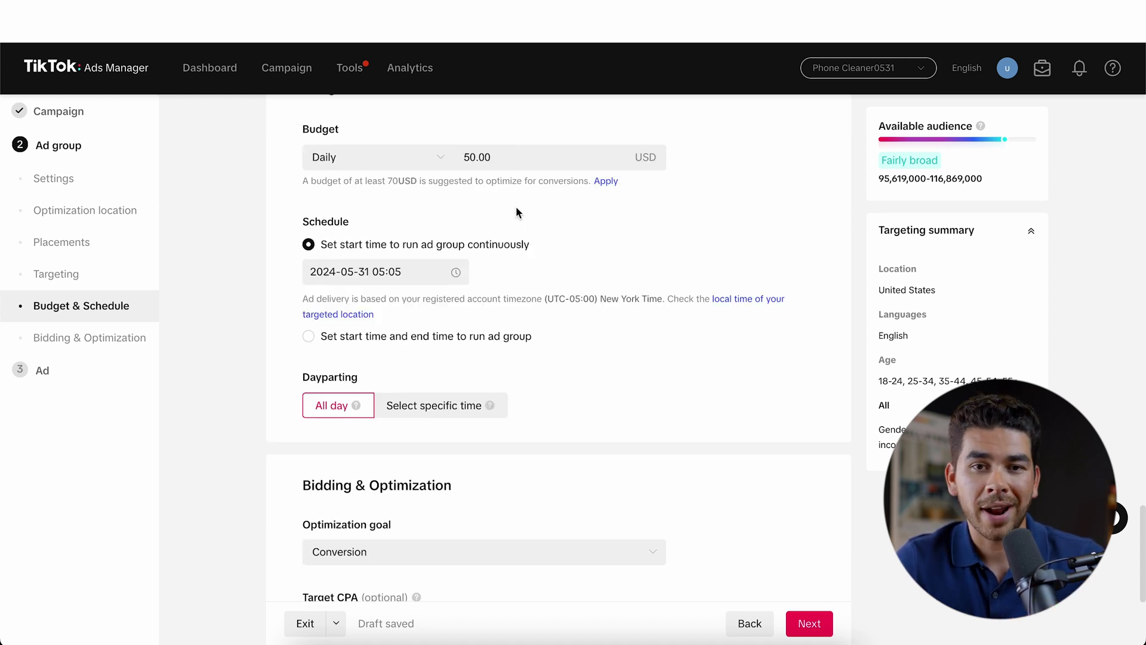
pyautogui.scroll(-2, 517, 213)
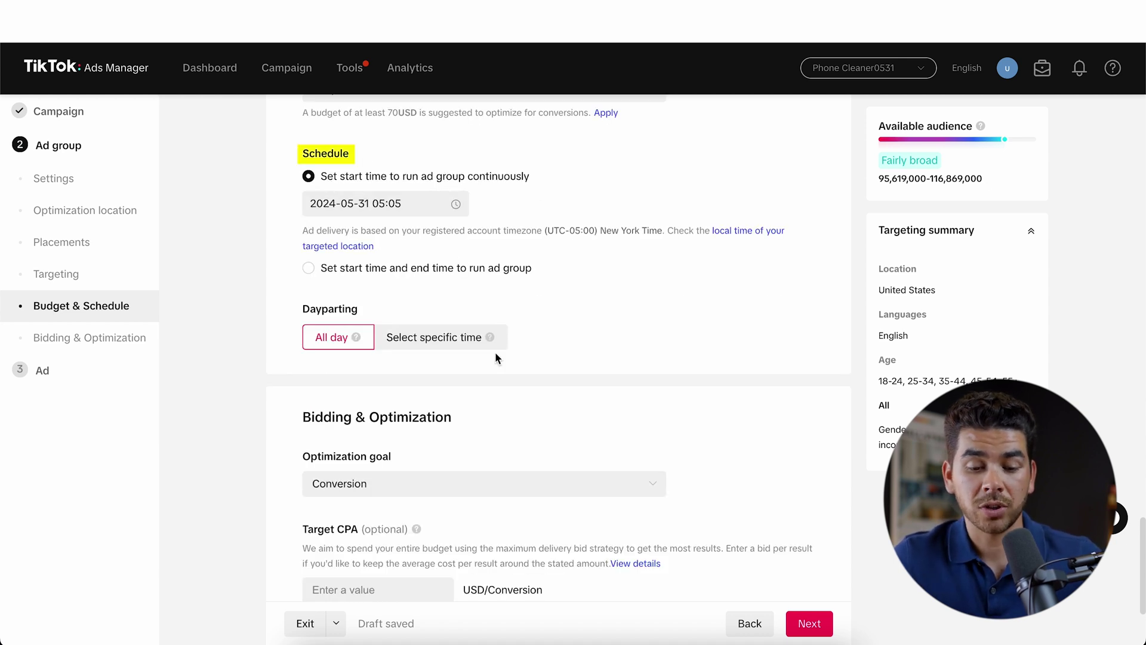
pyautogui.scroll(-5, 496, 357)
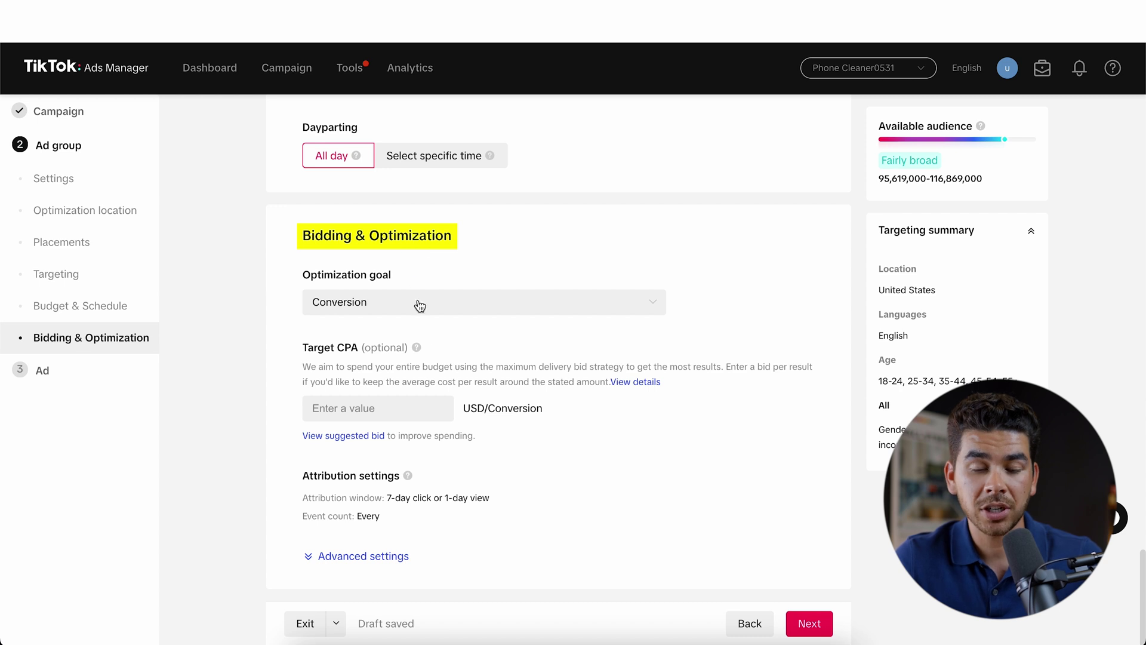
pyautogui.click(437, 308)
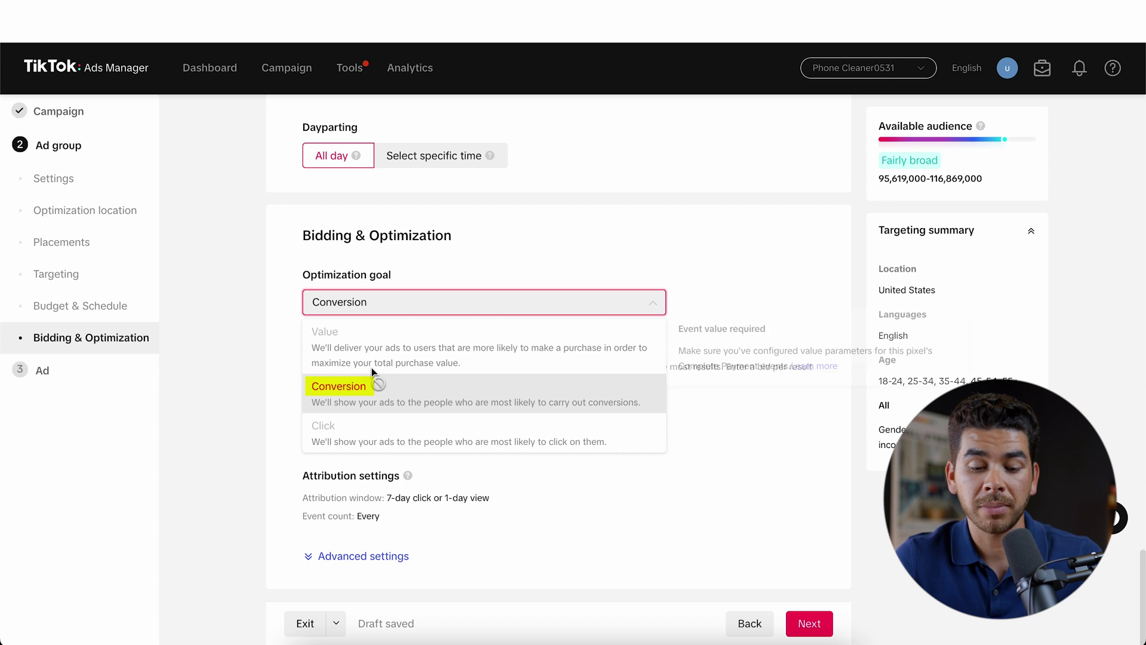
pyautogui.click(525, 401)
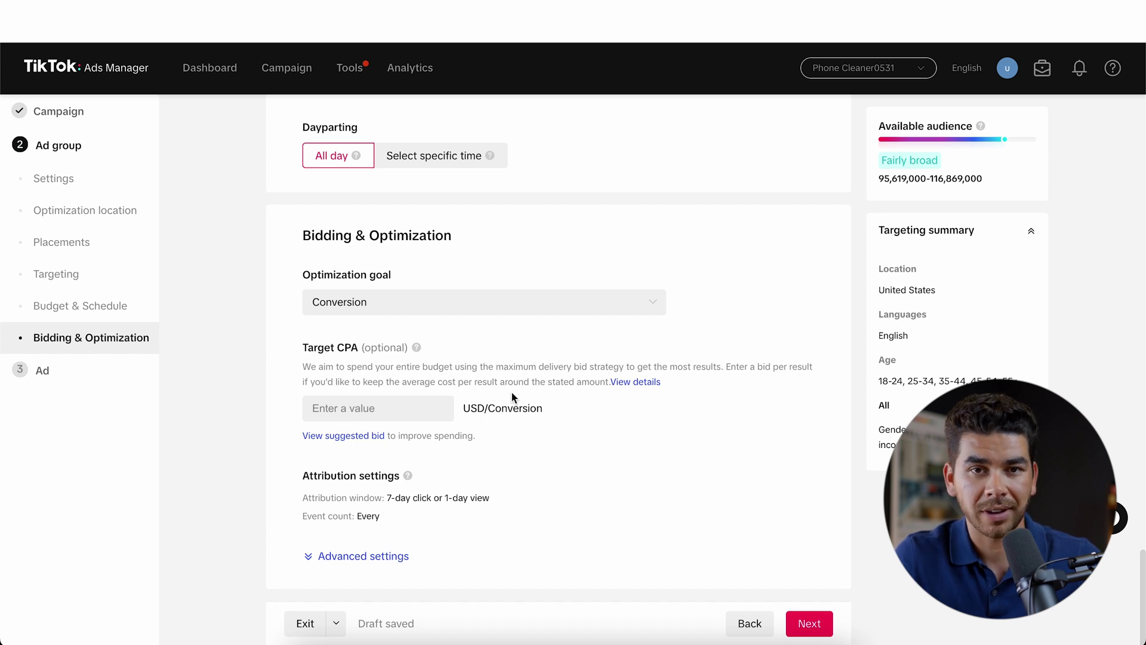
pyautogui.click(823, 625)
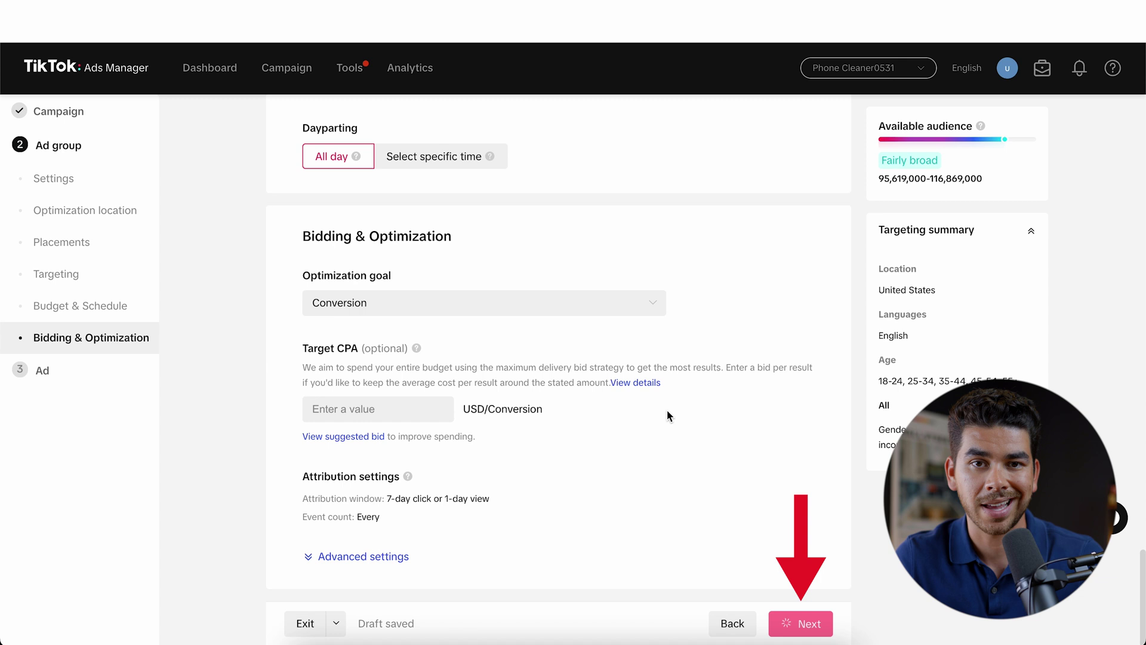
pyautogui.rightClick(739, 410)
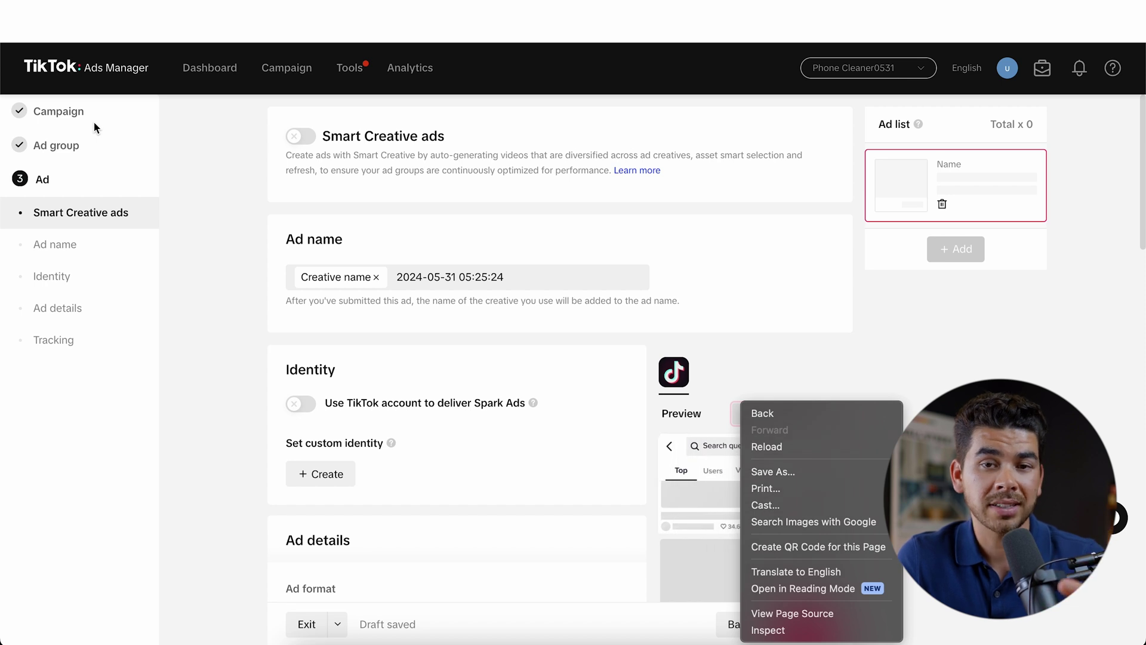
# Replace the default date in the ad name with 'A'
pyautogui.moveTo(397, 276); pyautogui.dragTo(599, 292)
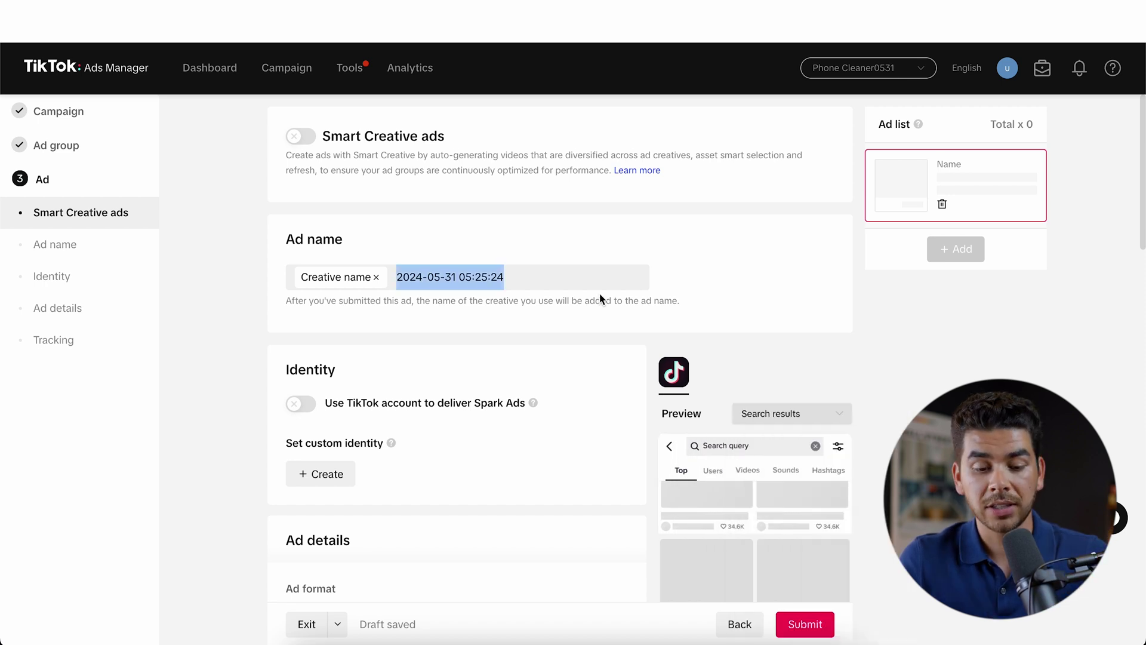
pyautogui.write('AD')
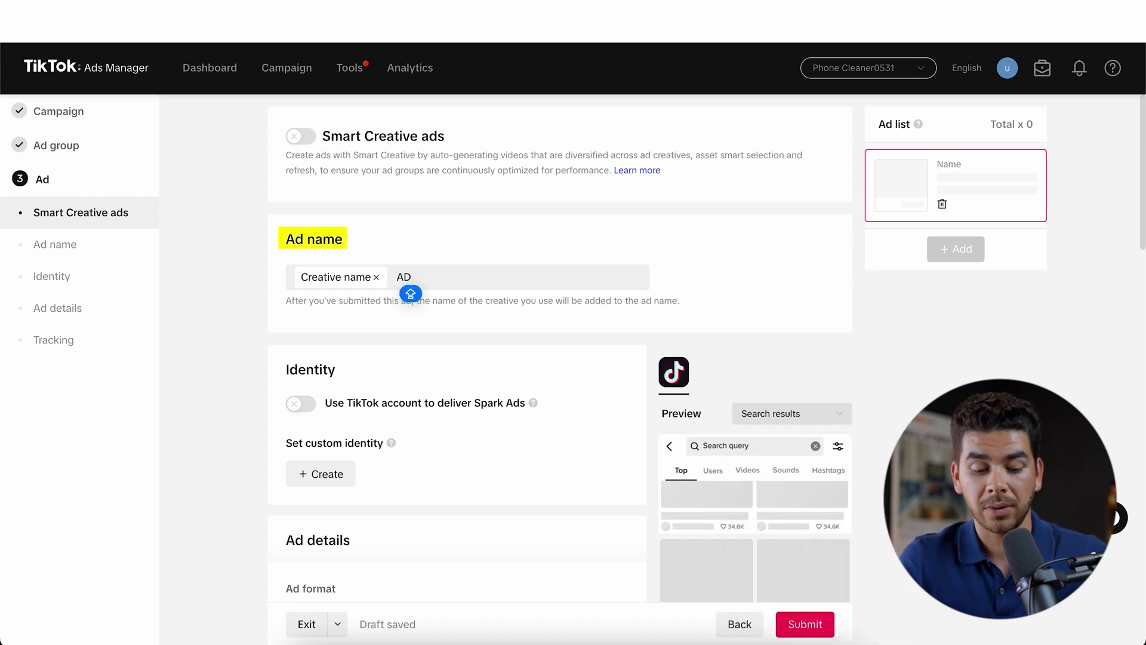
pyautogui.scroll(-6, 409, 298)
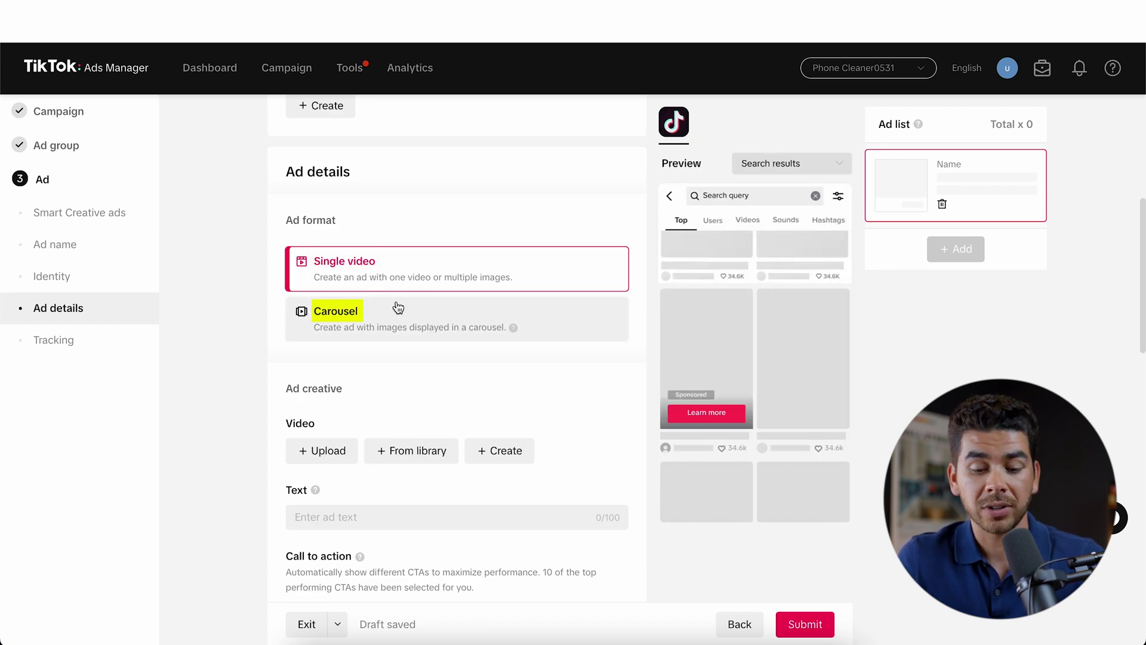
pyautogui.scroll(-4, 464, 338)
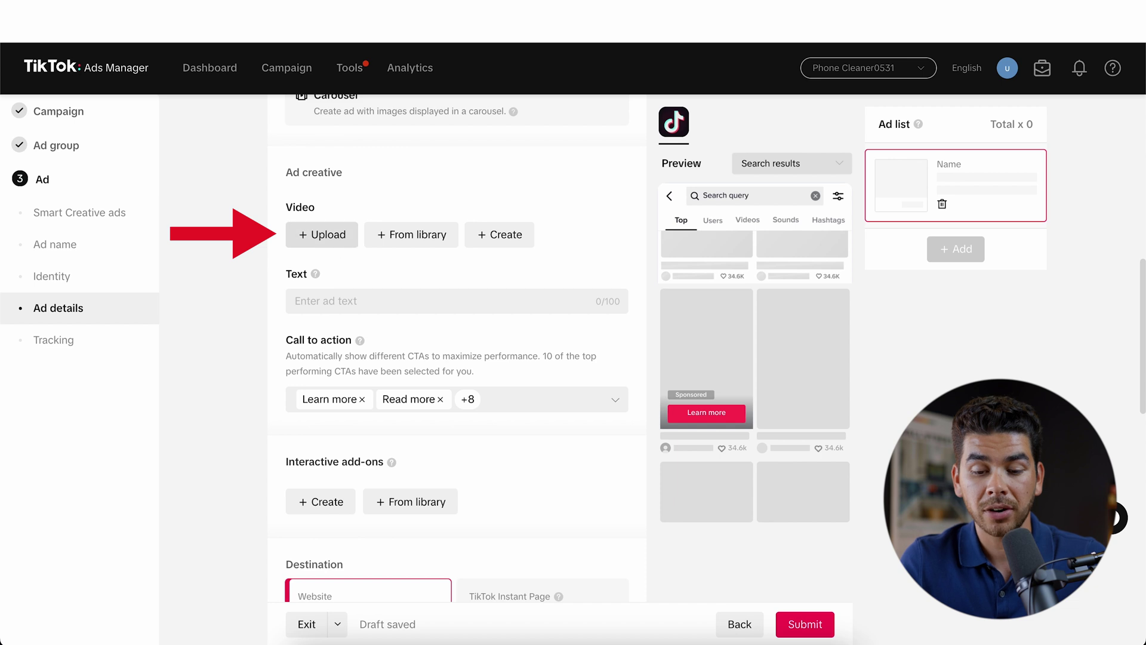
# Start creating a new video for the ad
pyautogui.click(323, 234)
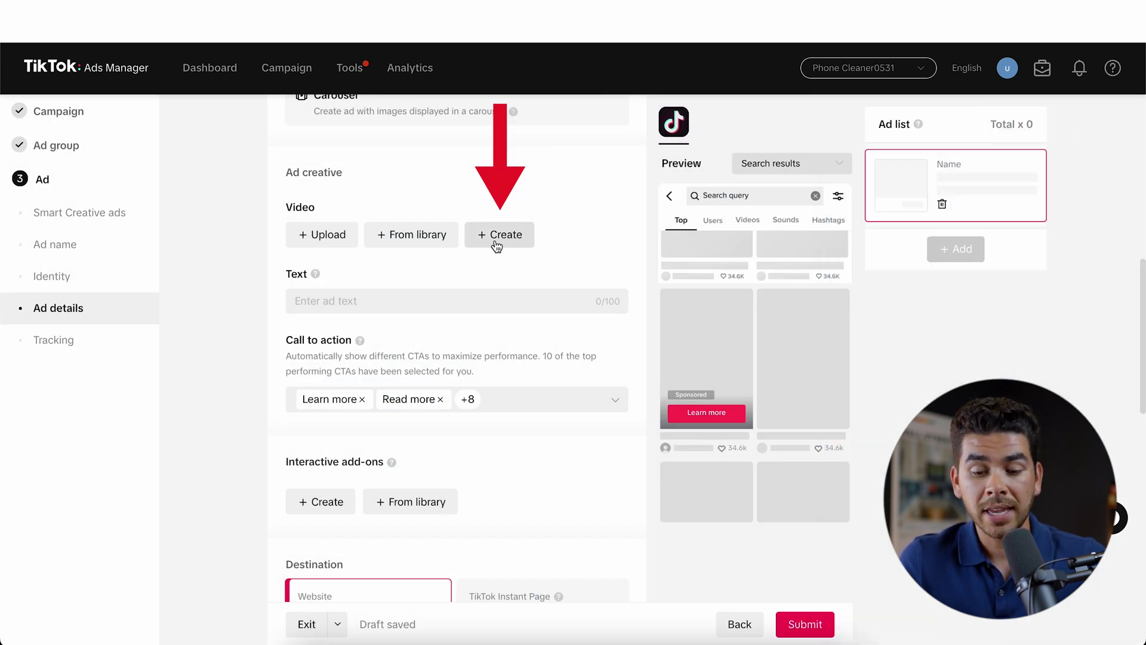
pyautogui.click(495, 238)
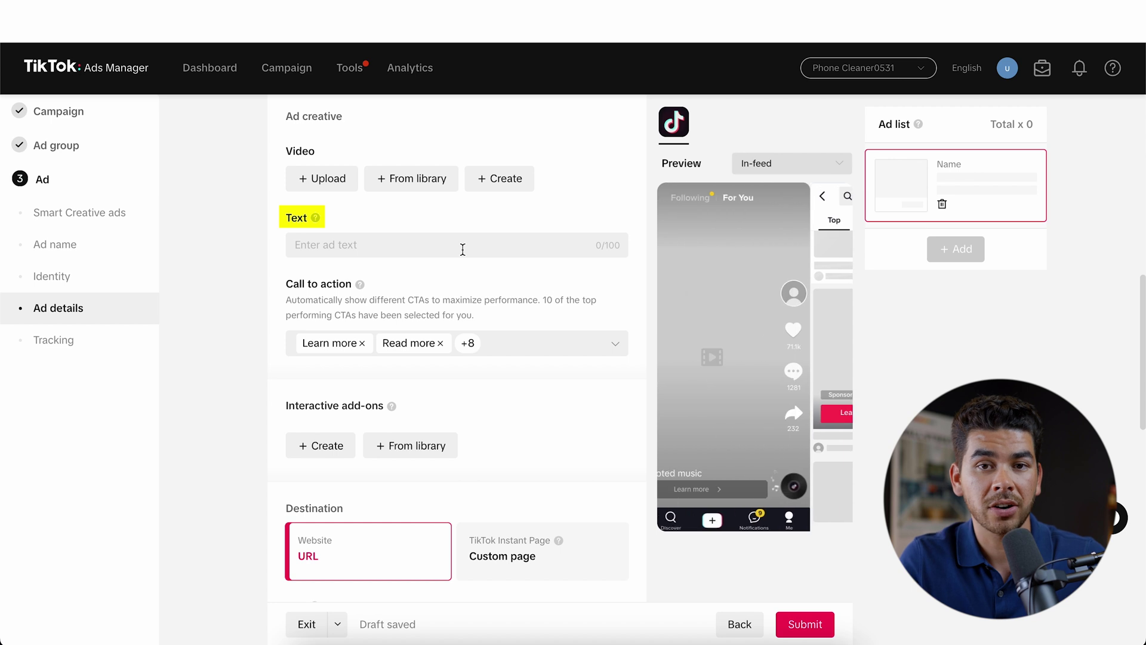
pyautogui.scroll(-3, 529, 317)
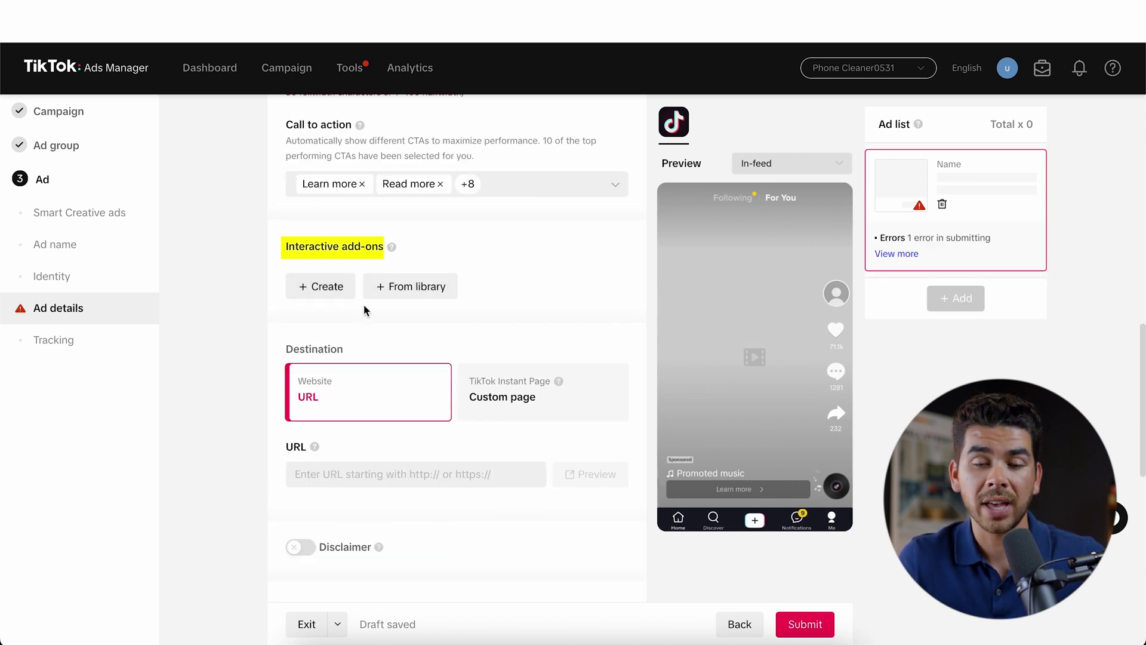
pyautogui.scroll(-3, 536, 278)
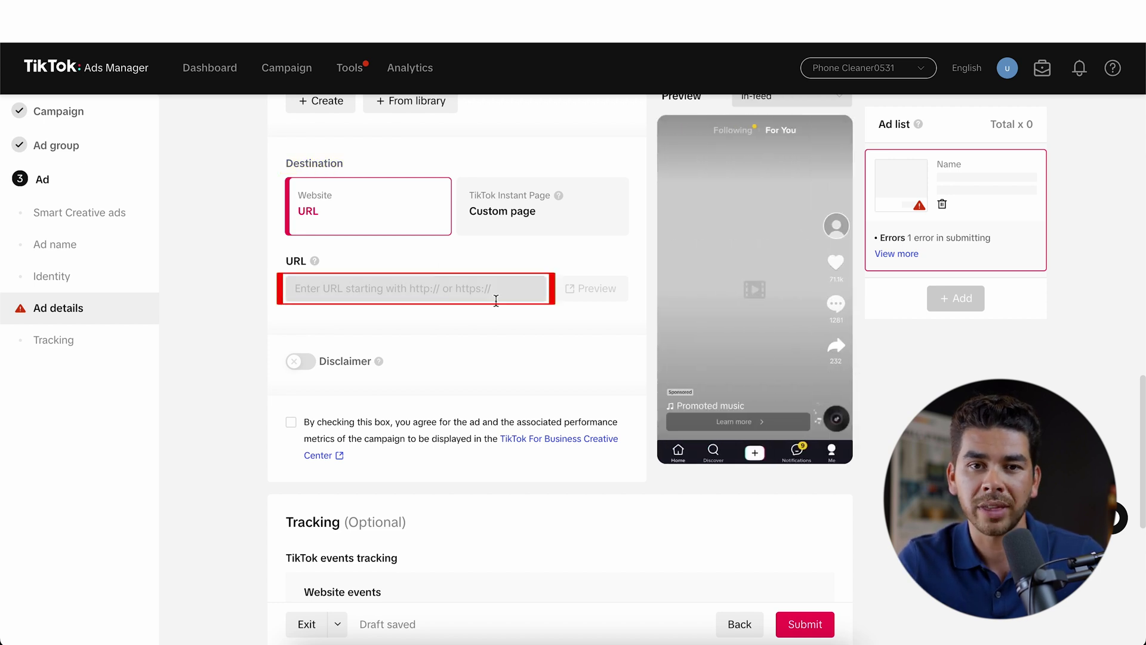
pyautogui.scroll(-1, 495, 300)
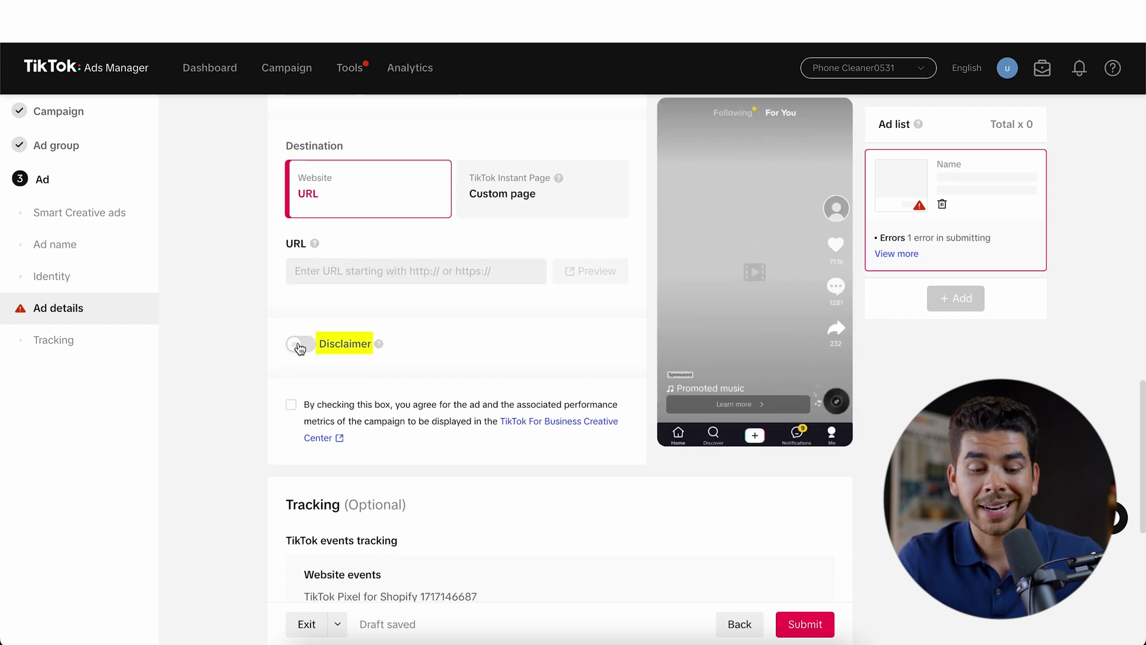
# Turn on the disclaimer and leave app and offline events unset after checking them
pyautogui.click(306, 345)
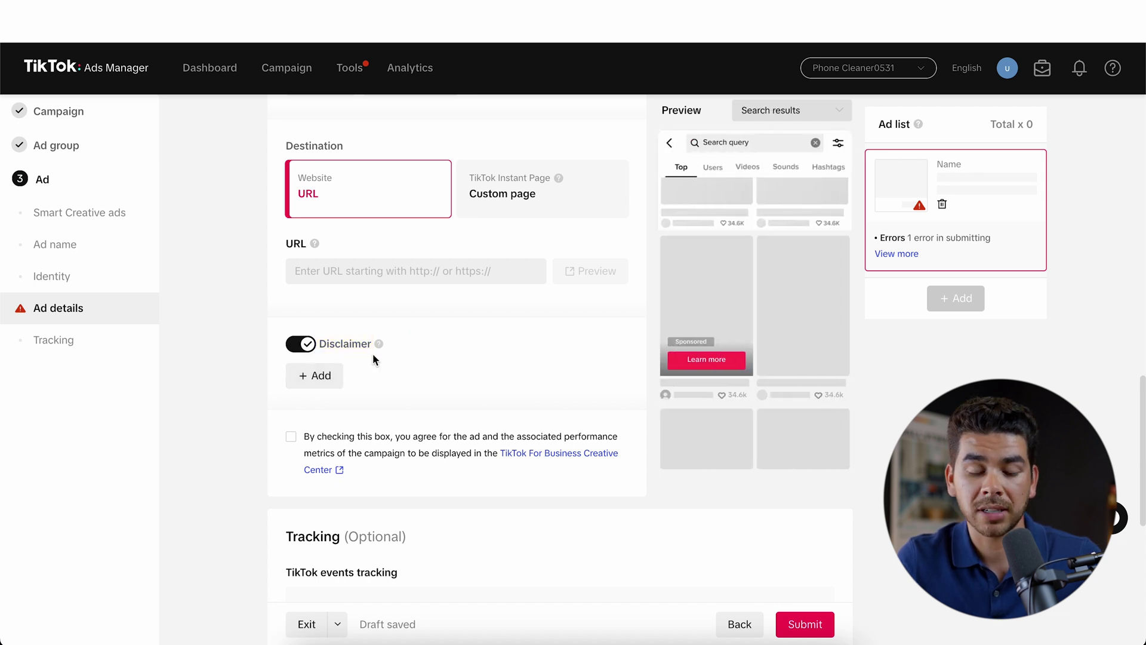
pyautogui.scroll(-6, 427, 250)
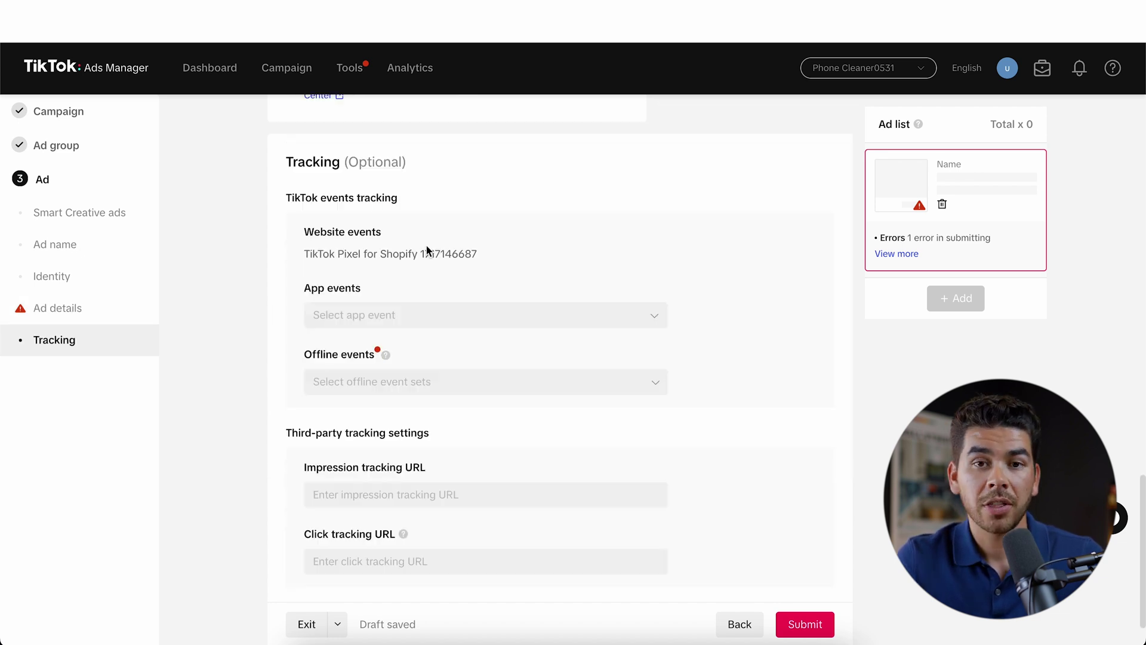
pyautogui.click(418, 320)
pyautogui.click(599, 272)
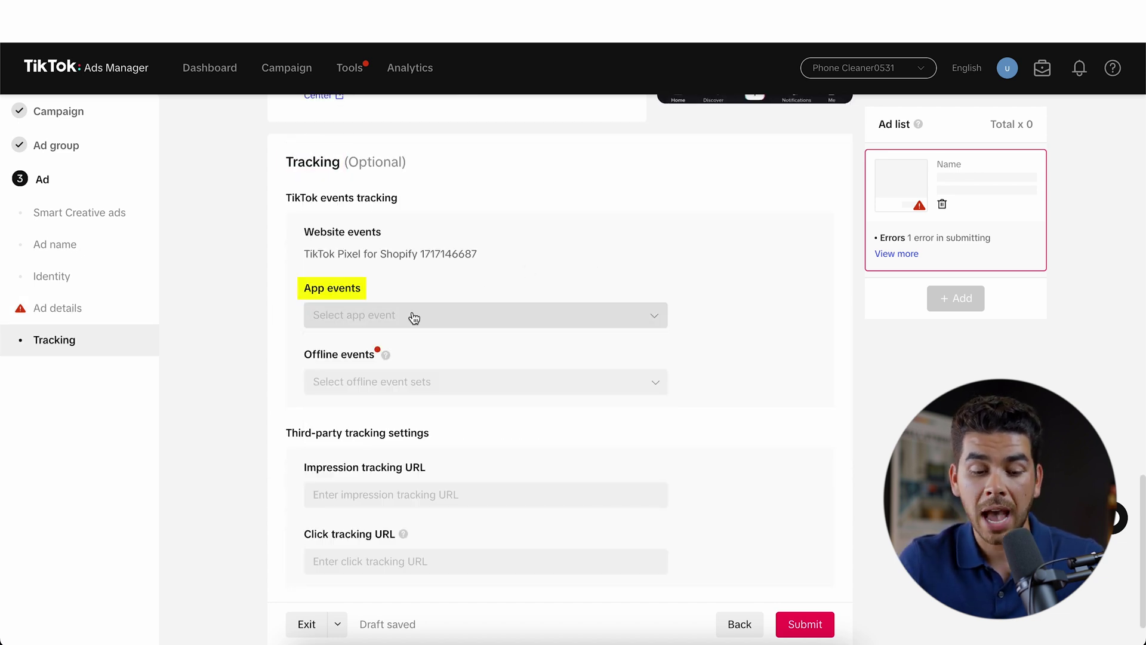
pyautogui.click(396, 382)
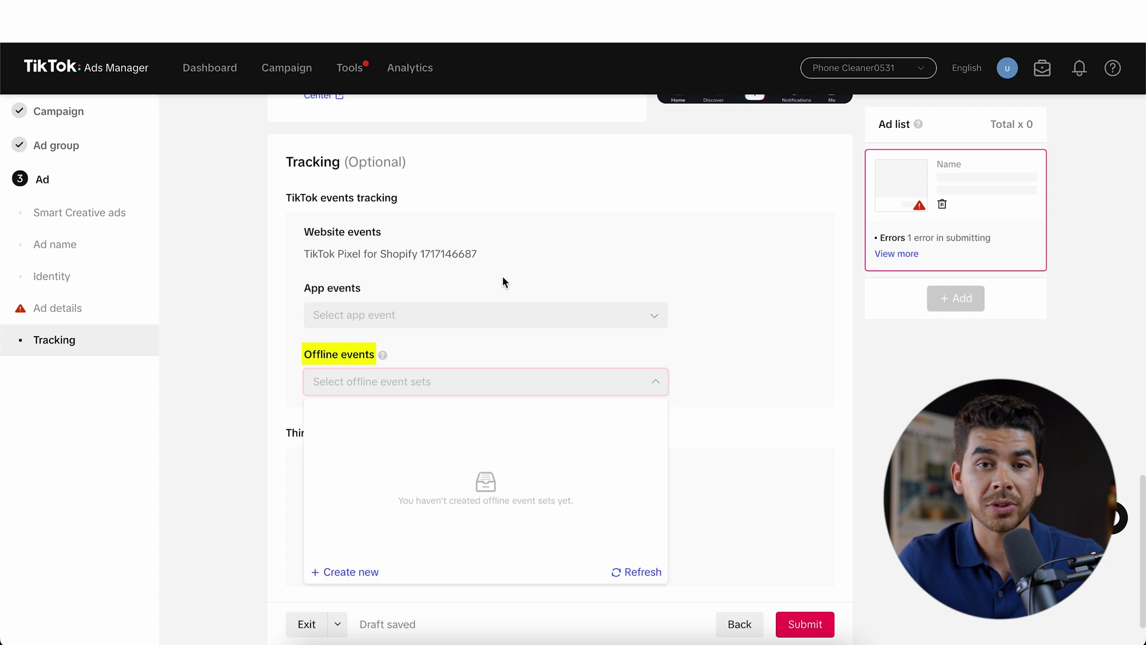
pyautogui.click(503, 282)
pyautogui.scroll(-1, 478, 418)
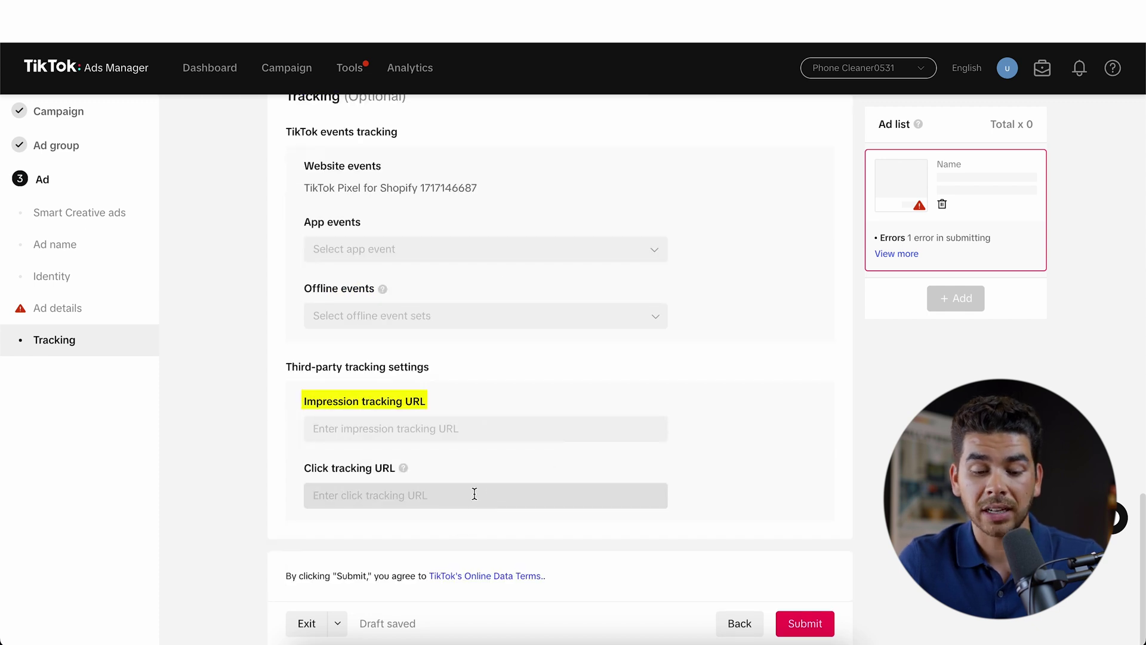
pyautogui.scroll(1, 589, 408)
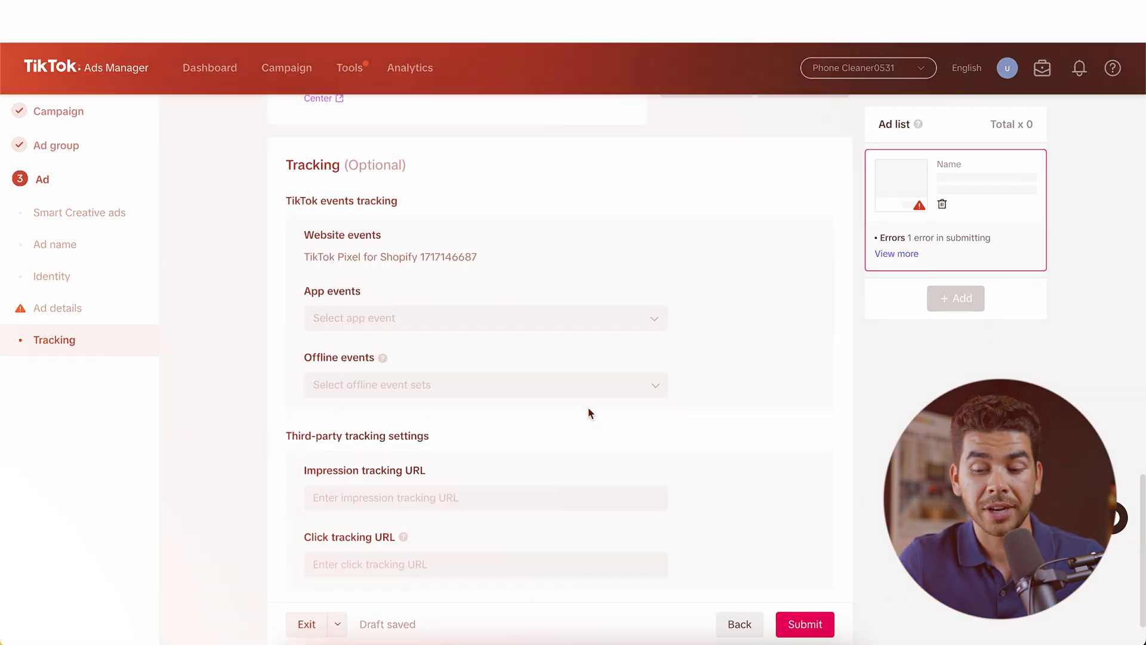